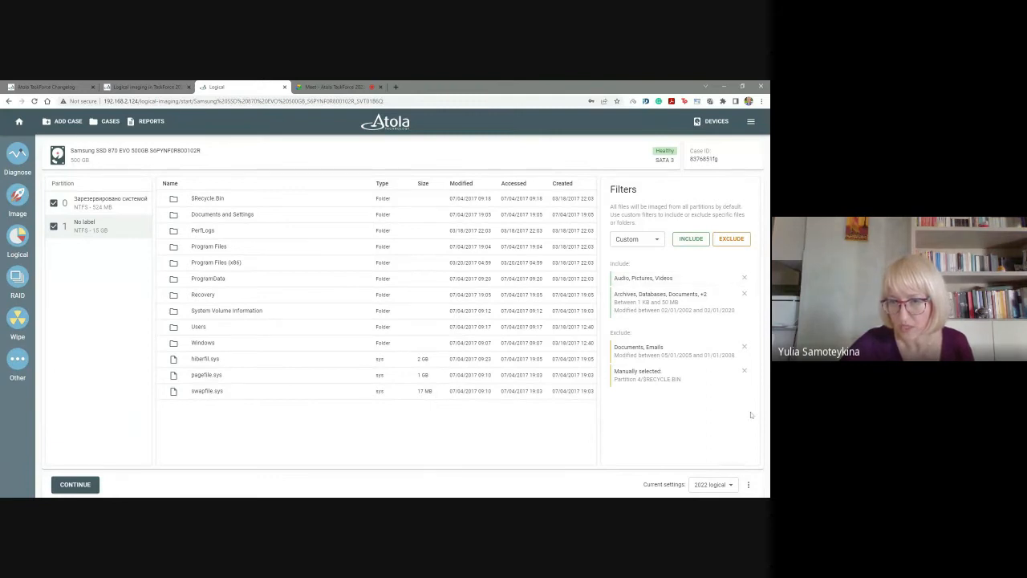
Remove all existing include and exclude filters from the logical imaging filter list.
{"action": "left_click", "coordinate": [745, 278]}
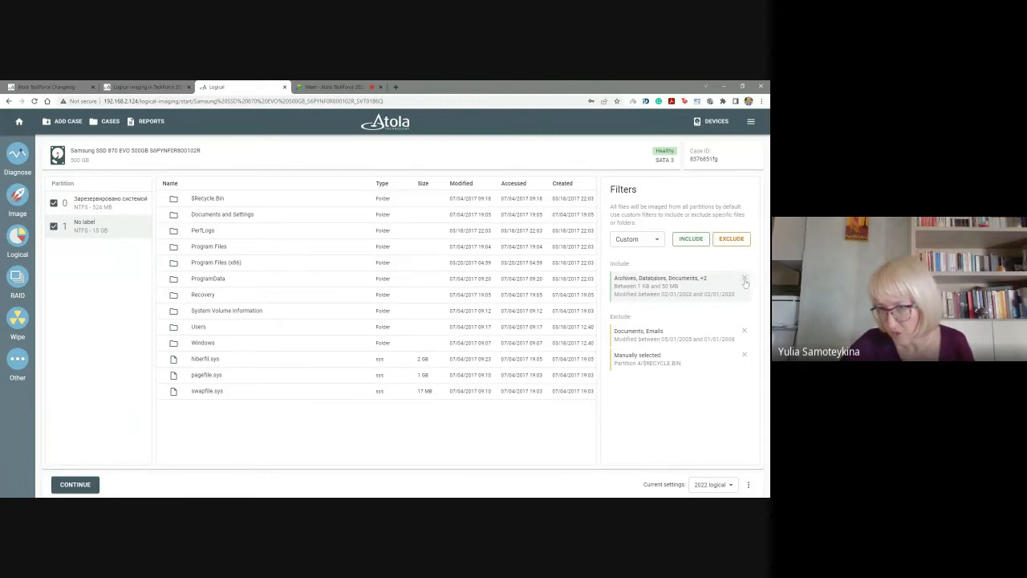
{"action": "left_click", "coordinate": [744, 277]}
{"action": "left_click", "coordinate": [745, 278]}
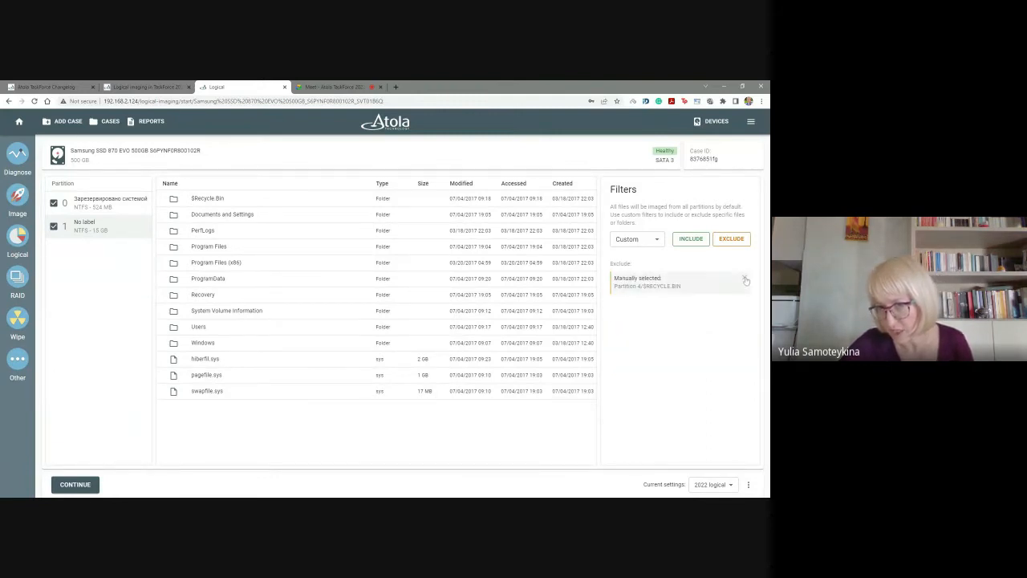
{"action": "left_click", "coordinate": [745, 278]}
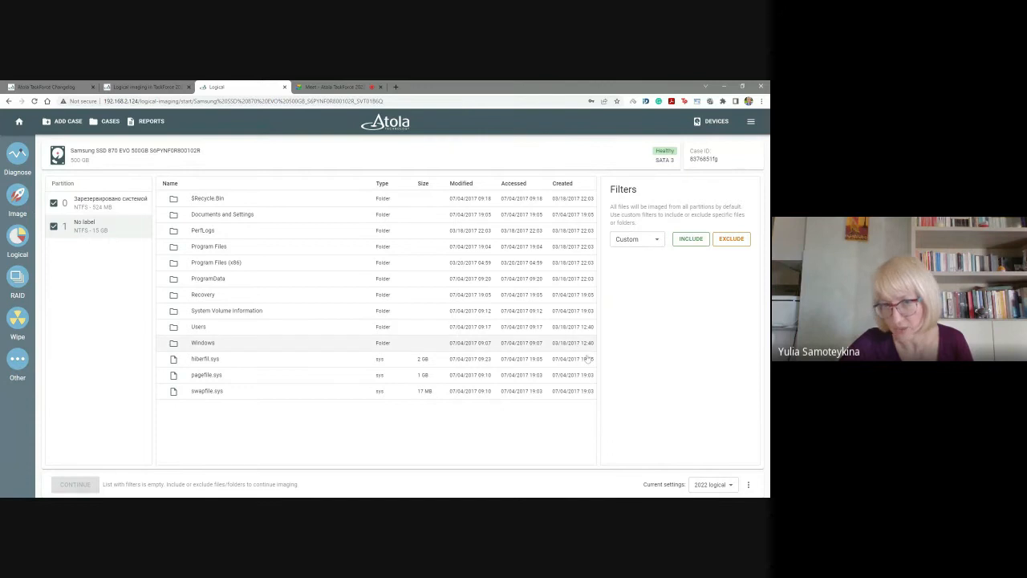
Switch the filter mode to All files and back to Custom.
{"action": "left_click", "coordinate": [656, 241]}
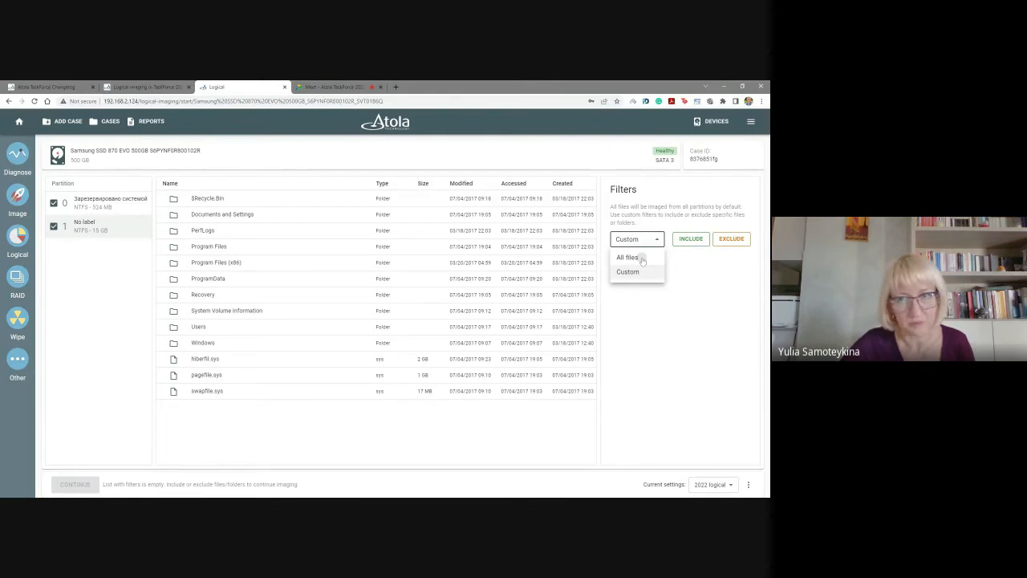
{"action": "left_click", "coordinate": [627, 257]}
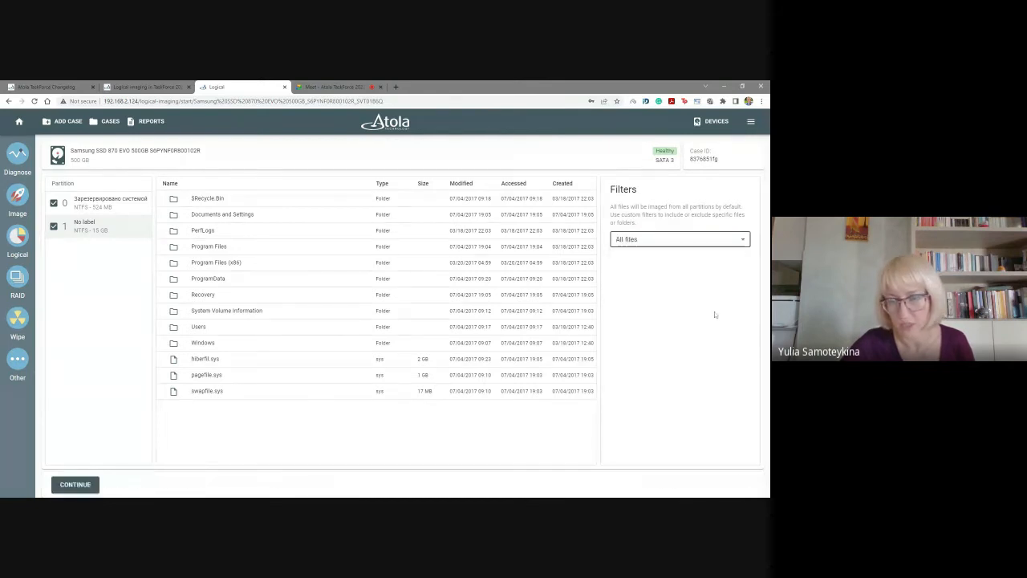
{"action": "left_click", "coordinate": [676, 240]}
{"action": "left_click", "coordinate": [646, 272]}
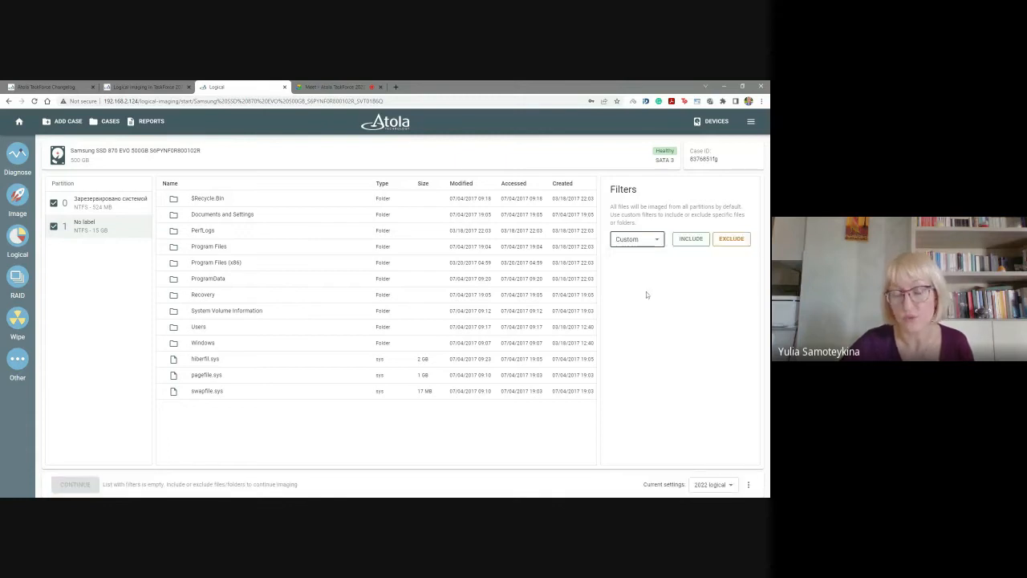
Create an include filter for files with the types Archives, Databases, Documents and Emails.
{"action": "left_click", "coordinate": [691, 240]}
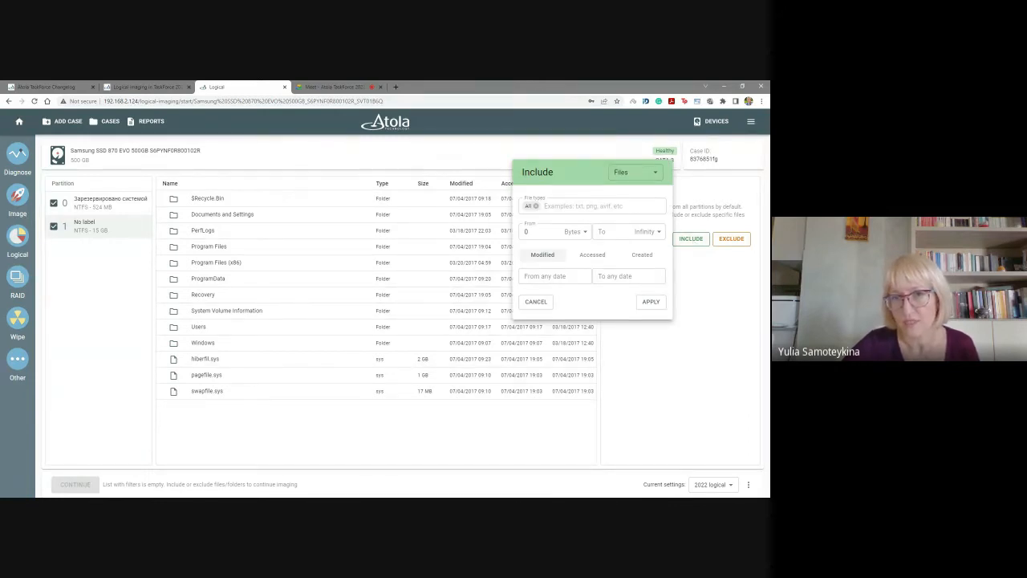
{"action": "left_click", "coordinate": [578, 206]}
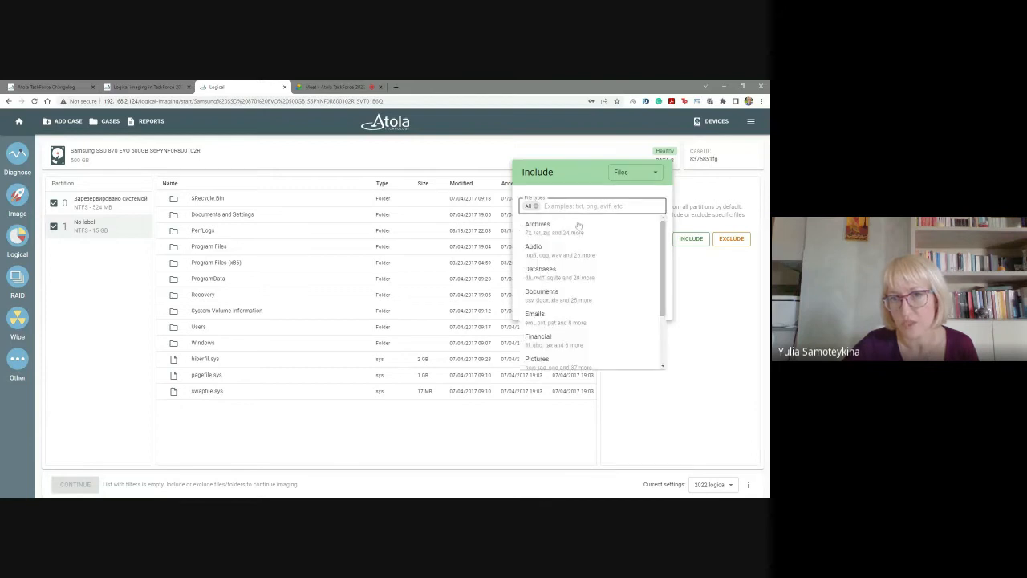
{"action": "left_click", "coordinate": [578, 225]}
{"action": "left_click", "coordinate": [595, 208]}
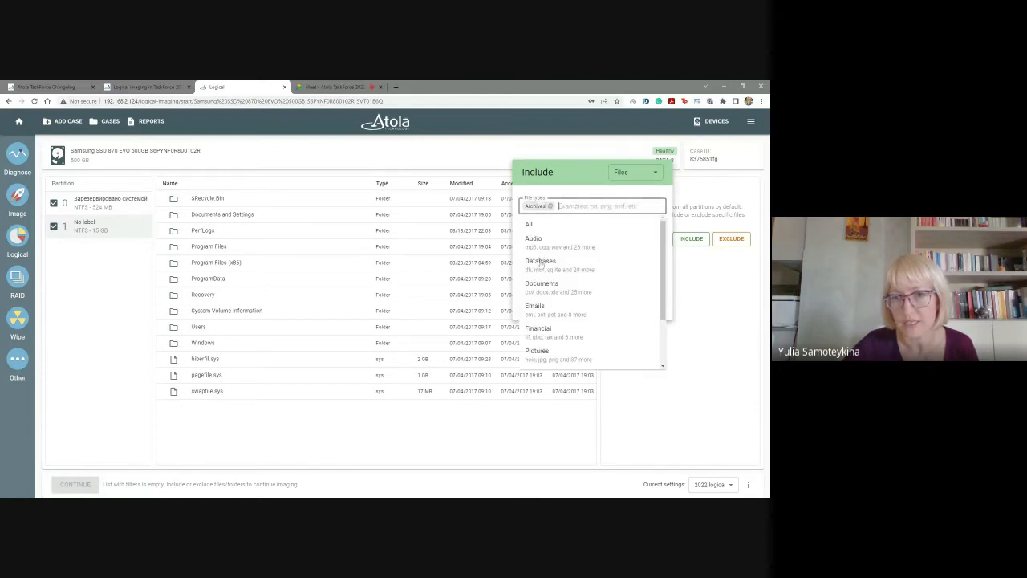
{"action": "left_click", "coordinate": [546, 261]}
{"action": "left_click", "coordinate": [622, 206]}
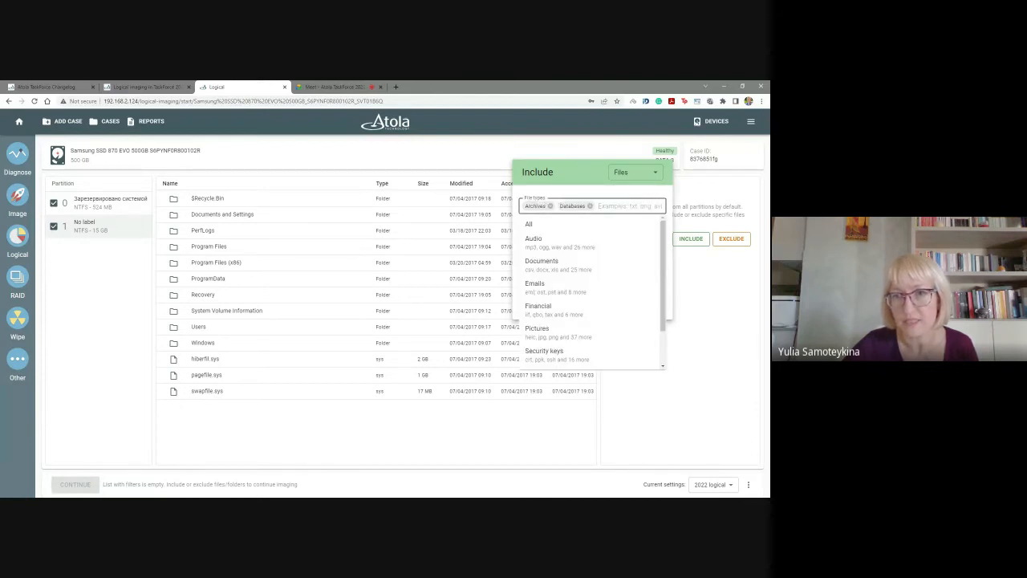
{"action": "left_click", "coordinate": [570, 267]}
{"action": "left_click", "coordinate": [640, 206]}
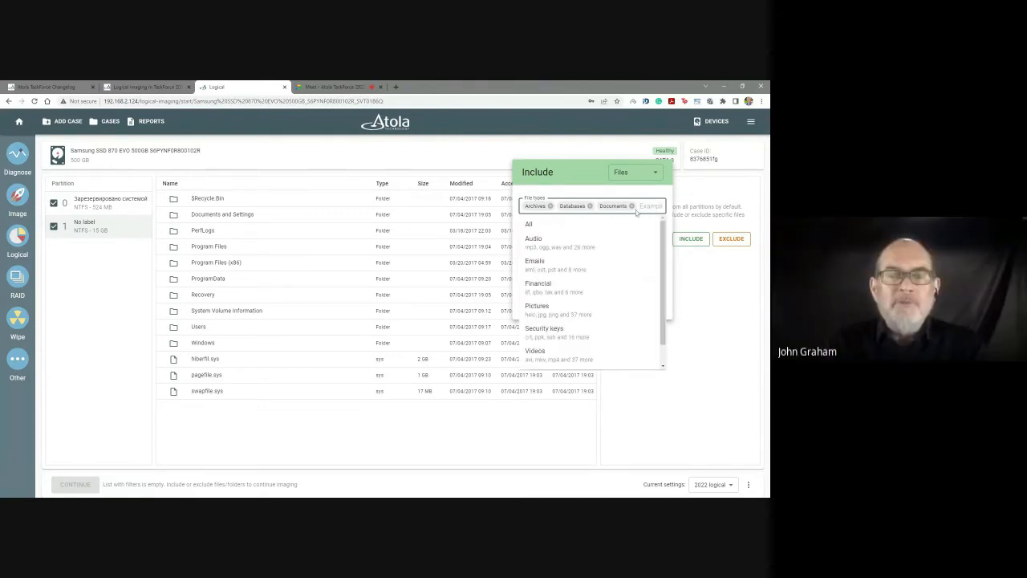
{"action": "left_click", "coordinate": [564, 266]}
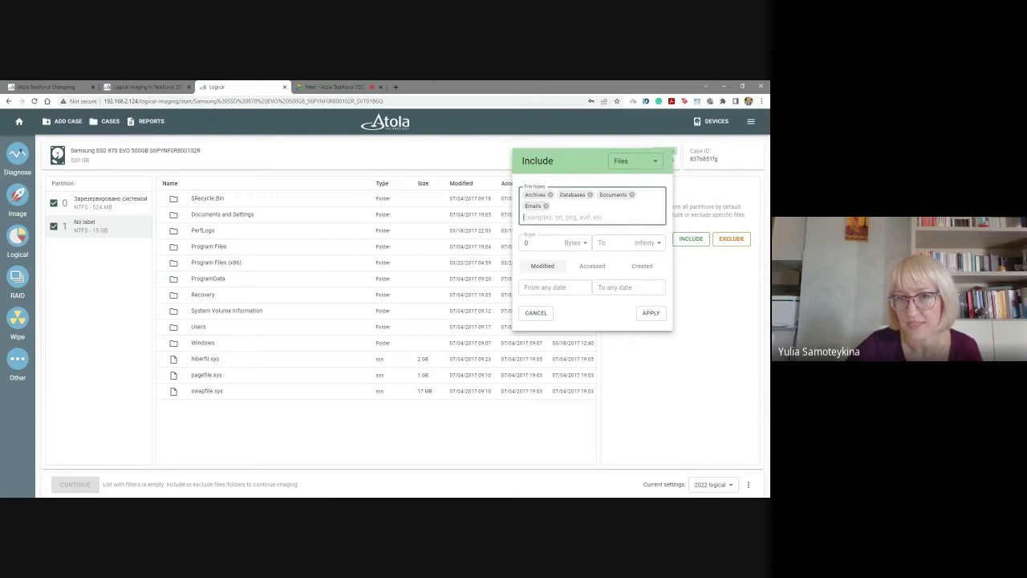
Set the include filter's modified-from date to 01/01/2000.
{"action": "left_click", "coordinate": [582, 290]}
{"action": "left_click", "coordinate": [584, 278]}
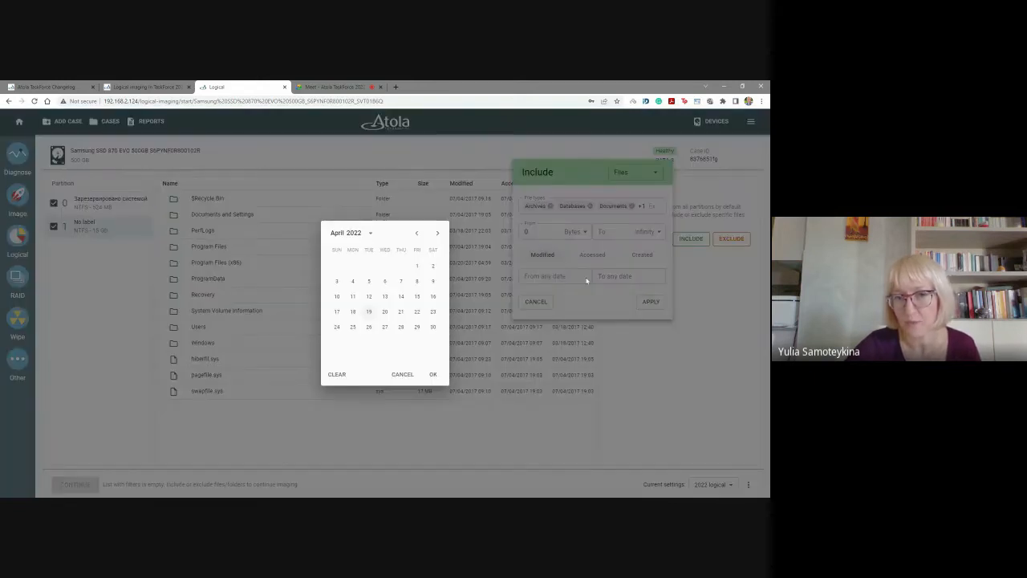
{"action": "left_click", "coordinate": [366, 234]}
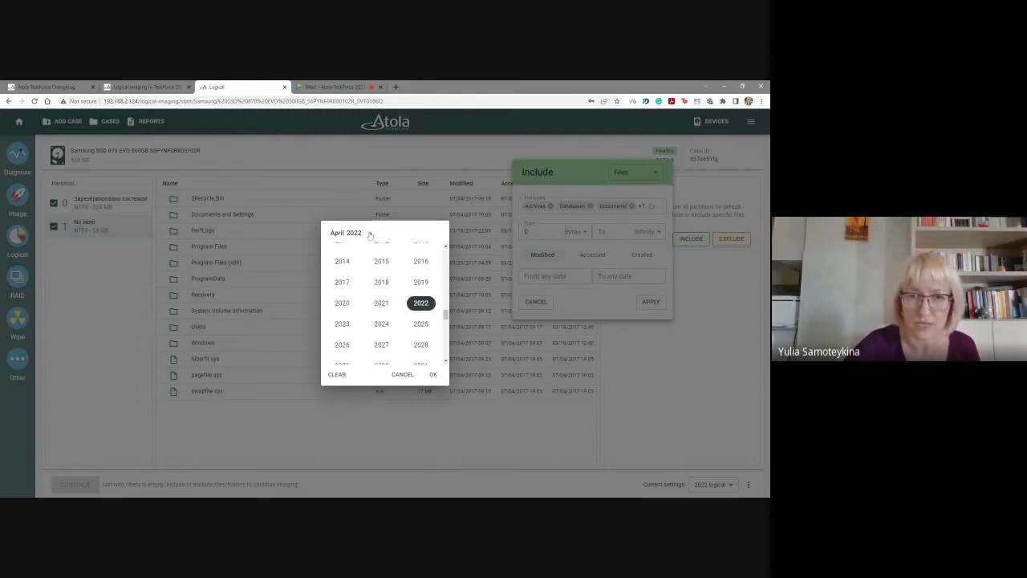
{"action": "scroll", "coordinate": [365, 276], "scroll_direction": "up", "scroll_amount": 2}
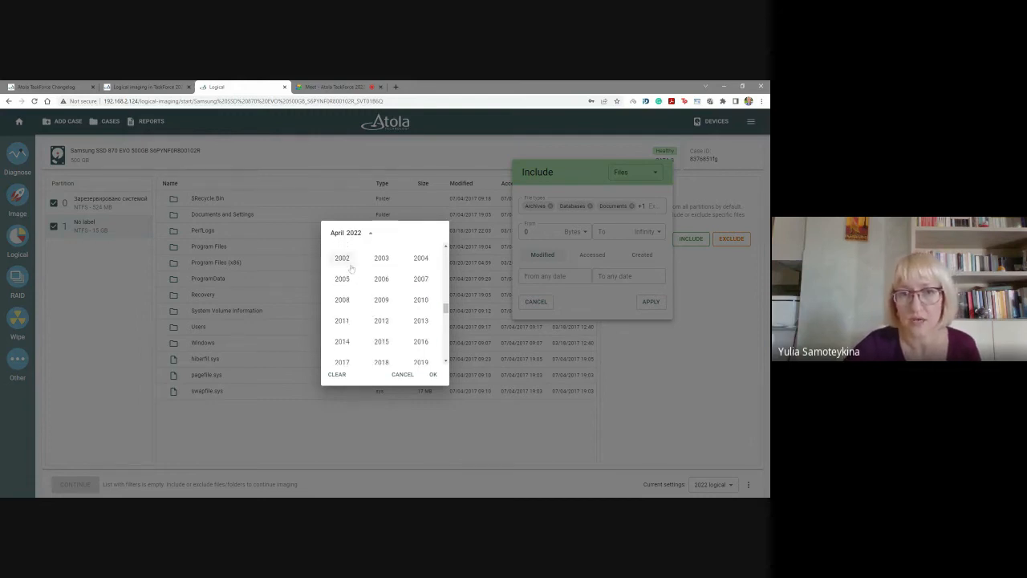
{"action": "scroll", "coordinate": [360, 273], "scroll_direction": "up", "scroll_amount": 2}
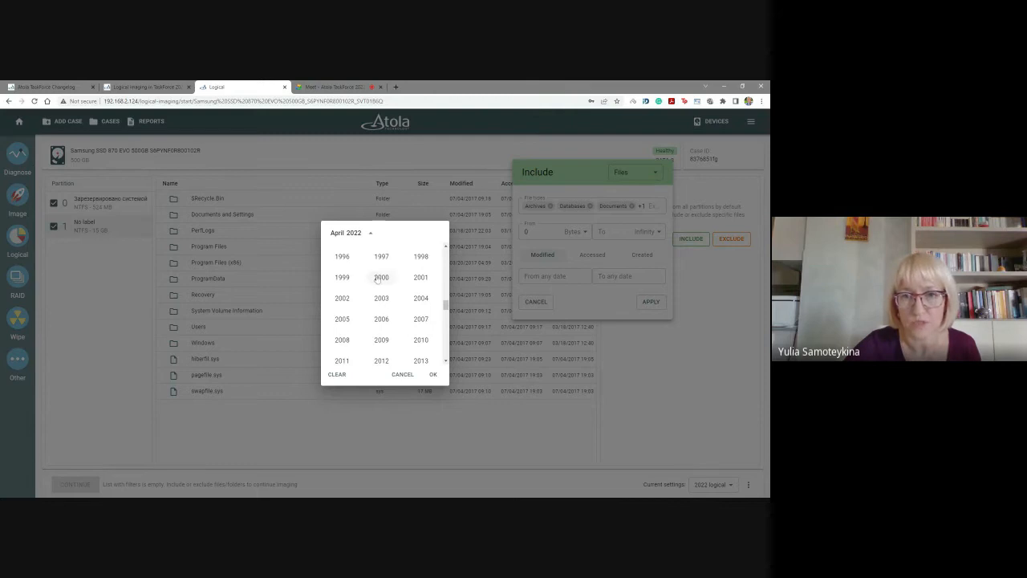
{"action": "left_click", "coordinate": [381, 277]}
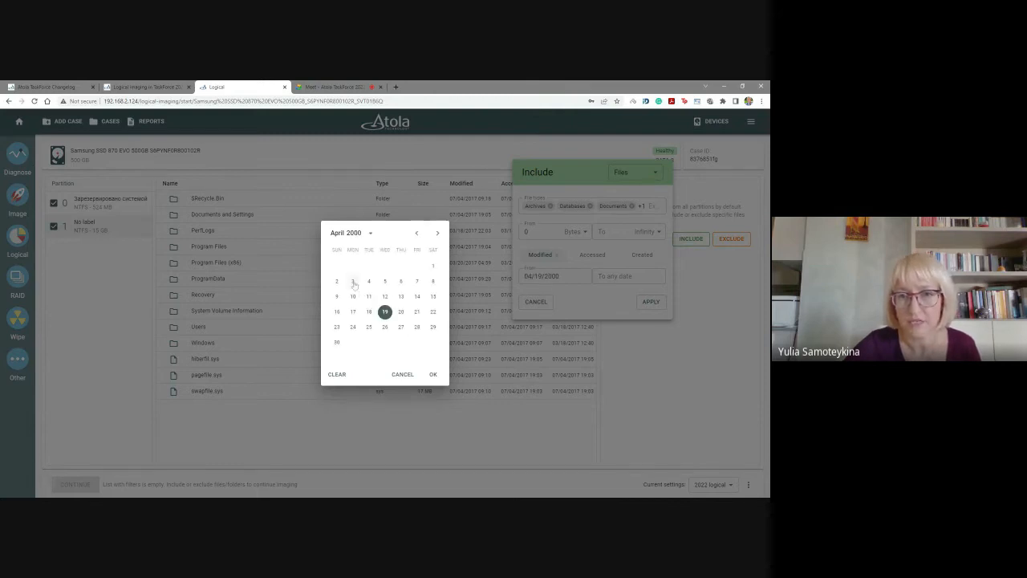
{"action": "left_click", "coordinate": [418, 234]}
{"action": "left_click", "coordinate": [417, 233]}
{"action": "left_click", "coordinate": [417, 233]}
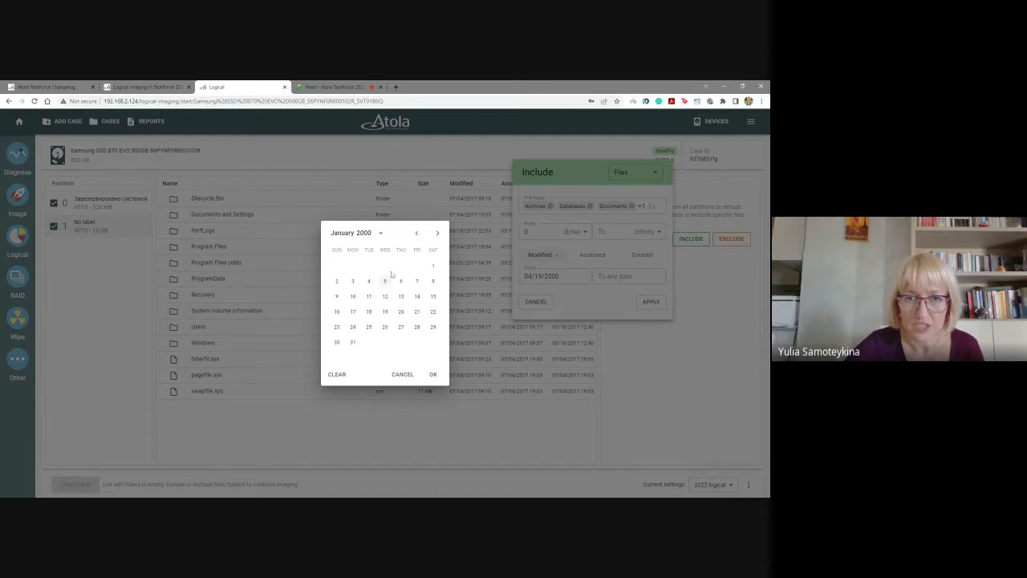
{"action": "left_click", "coordinate": [434, 265]}
{"action": "left_click", "coordinate": [433, 374]}
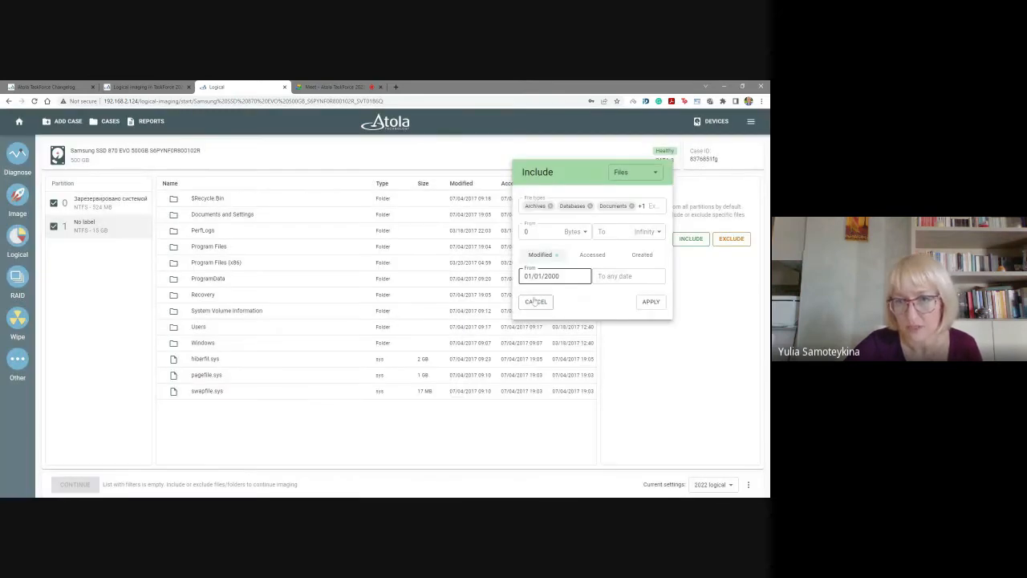
Set the include filter's modified-to date to 01/01/2020.
{"action": "left_click", "coordinate": [650, 278]}
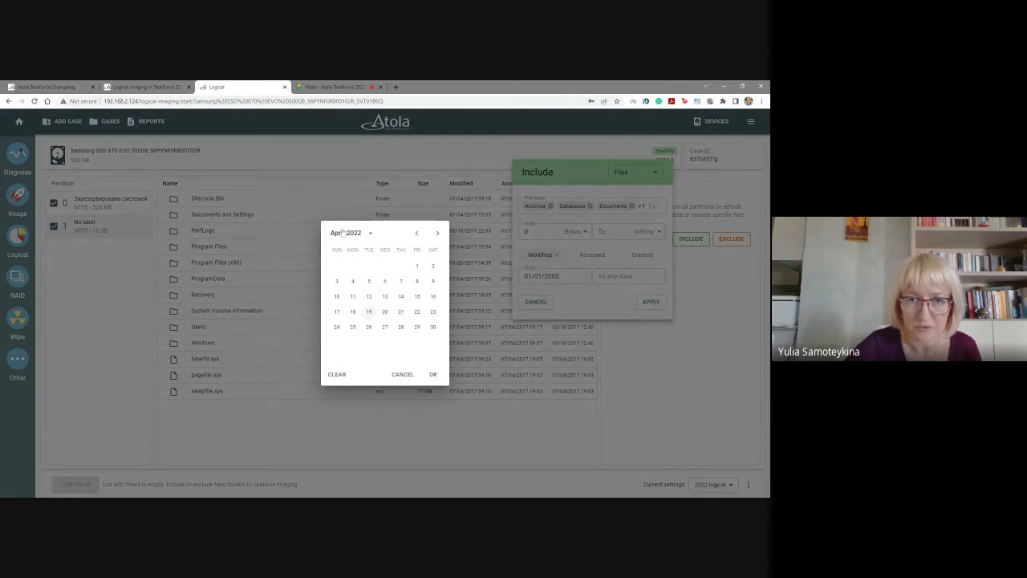
{"action": "left_click", "coordinate": [369, 232]}
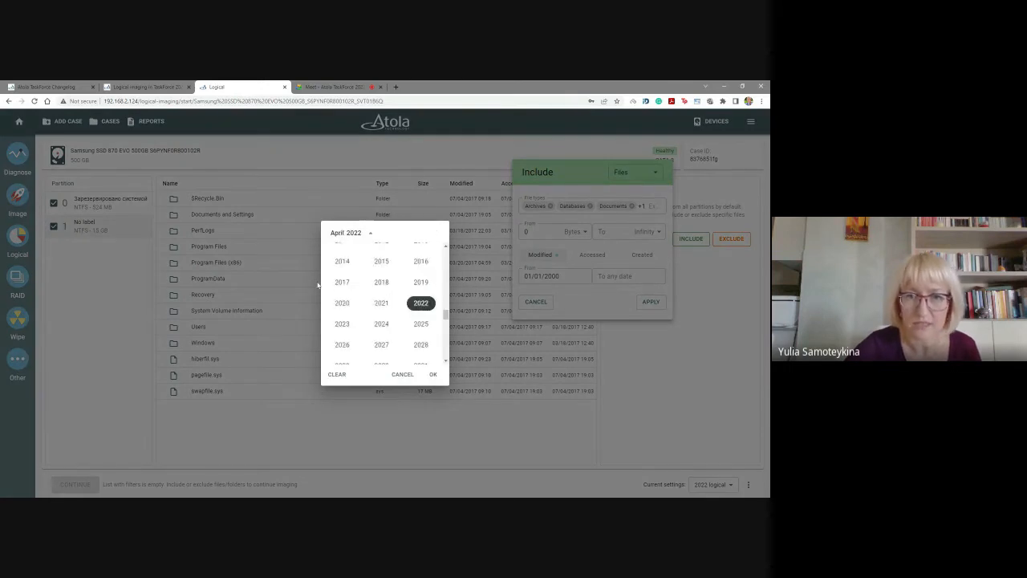
{"action": "left_click", "coordinate": [346, 300]}
{"action": "left_click", "coordinate": [416, 233]}
{"action": "left_click", "coordinate": [417, 233]}
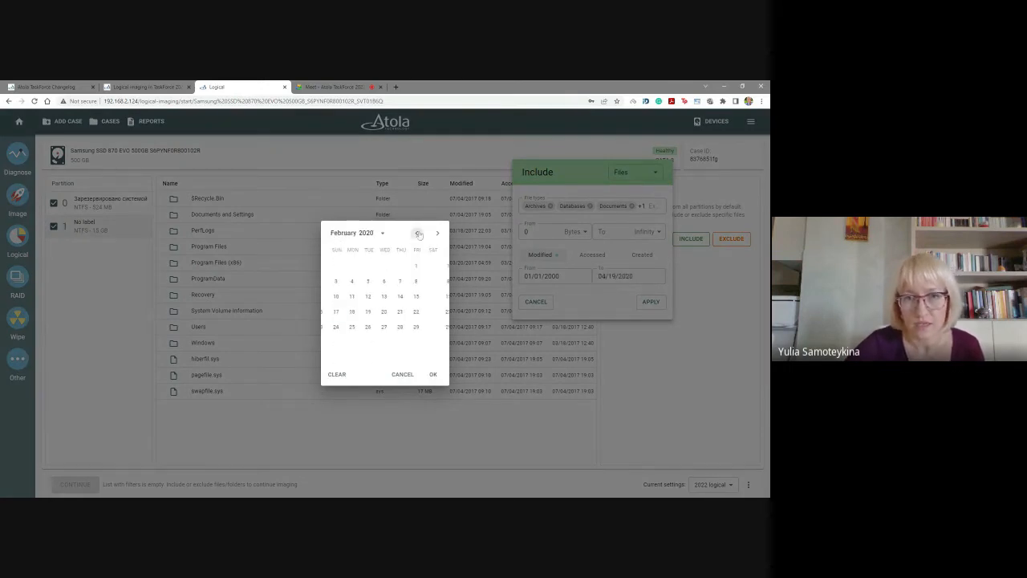
{"action": "left_click", "coordinate": [417, 233]}
{"action": "left_click", "coordinate": [385, 267]}
{"action": "left_click", "coordinate": [433, 374]}
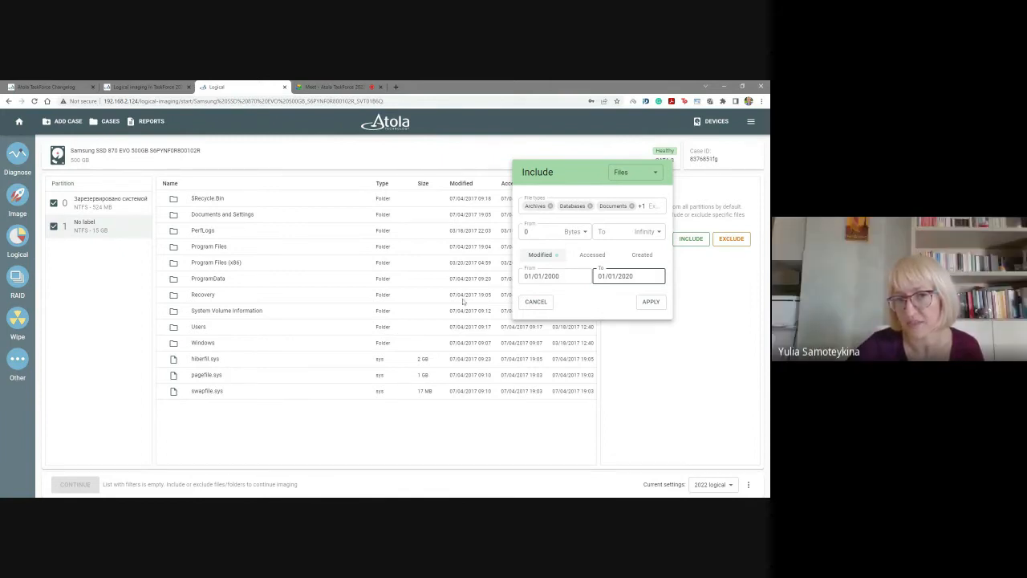
{"action": "key", "text": "Return"}
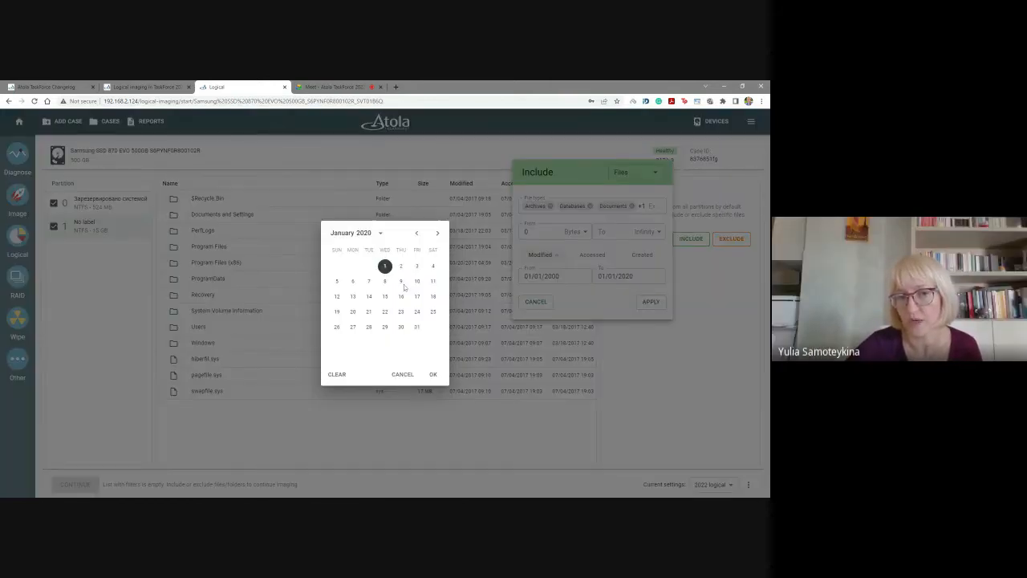
{"action": "left_click", "coordinate": [433, 375]}
Limit the include filter to file sizes from 1 byte to 5 MB and apply it.
{"action": "left_click", "coordinate": [585, 231]}
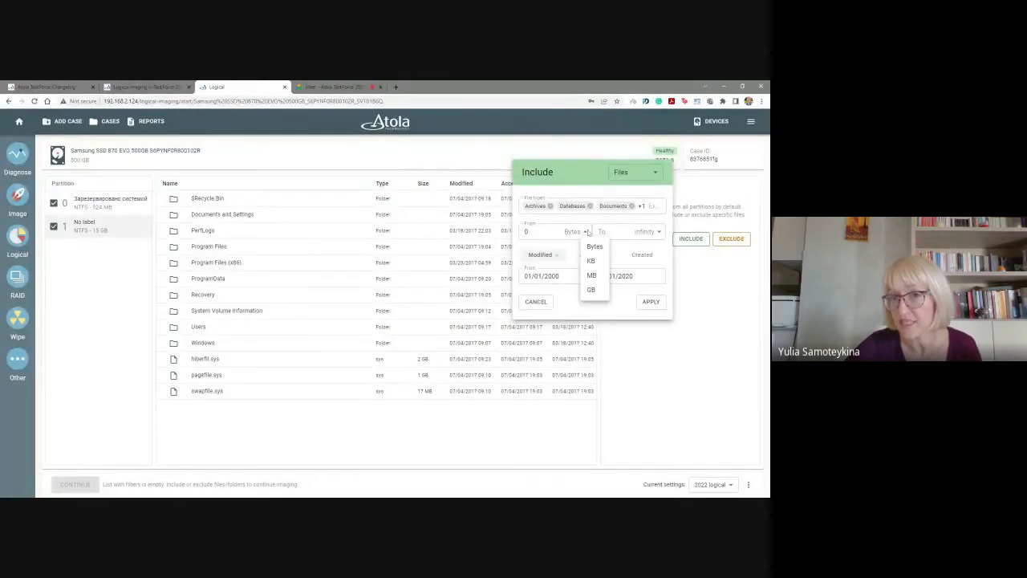
{"action": "left_click", "coordinate": [541, 233]}
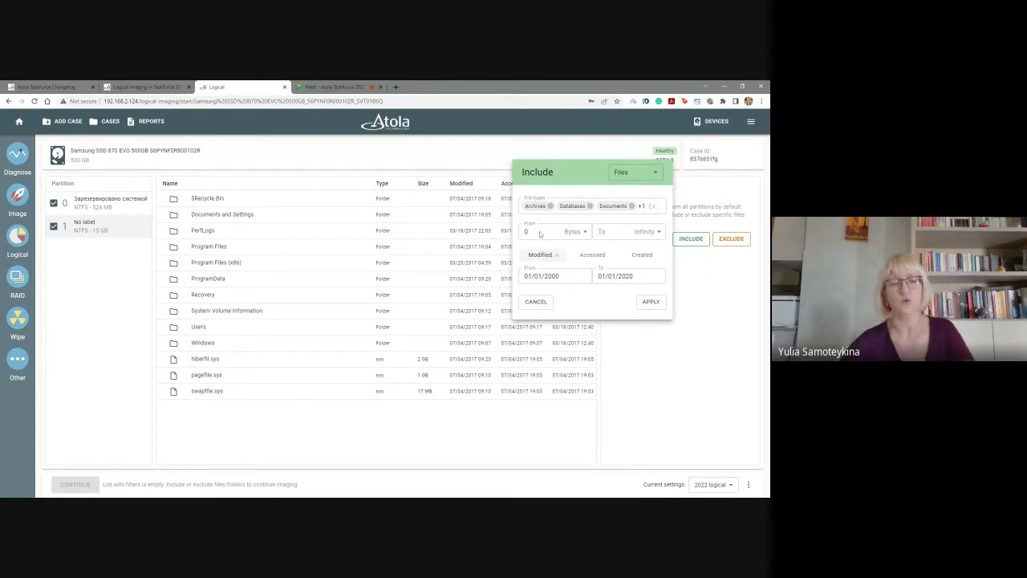
{"action": "left_click", "coordinate": [540, 233]}
{"action": "type", "text": "1"}
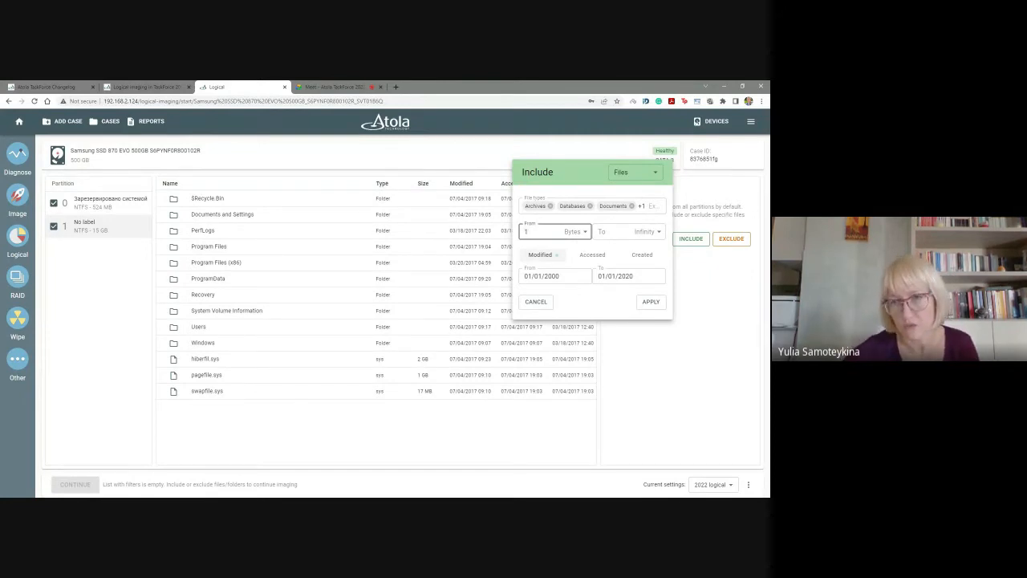
{"action": "left_click", "coordinate": [658, 231]}
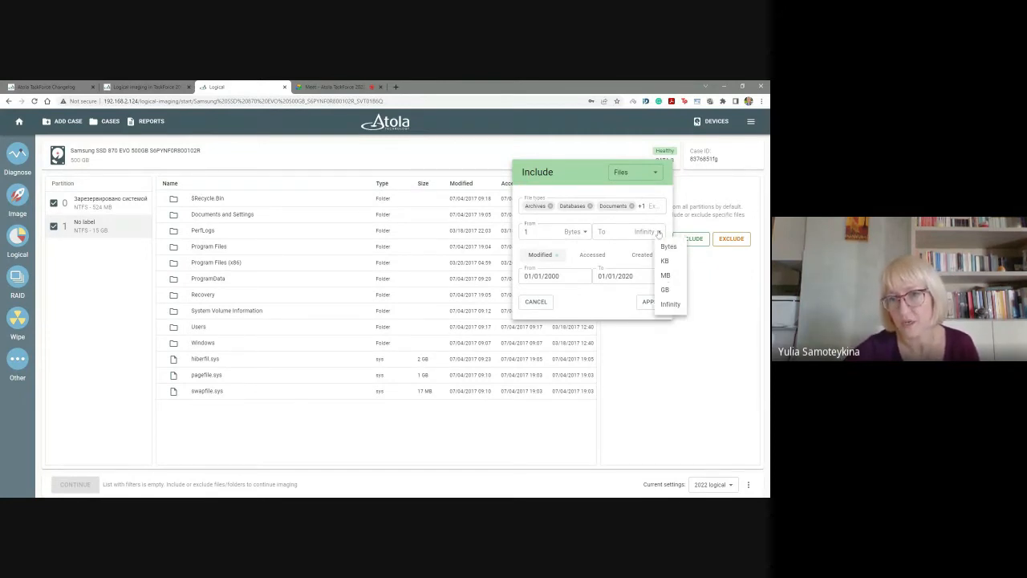
{"action": "left_click", "coordinate": [665, 276]}
{"action": "left_click", "coordinate": [619, 232]}
{"action": "type", "text": "5"}
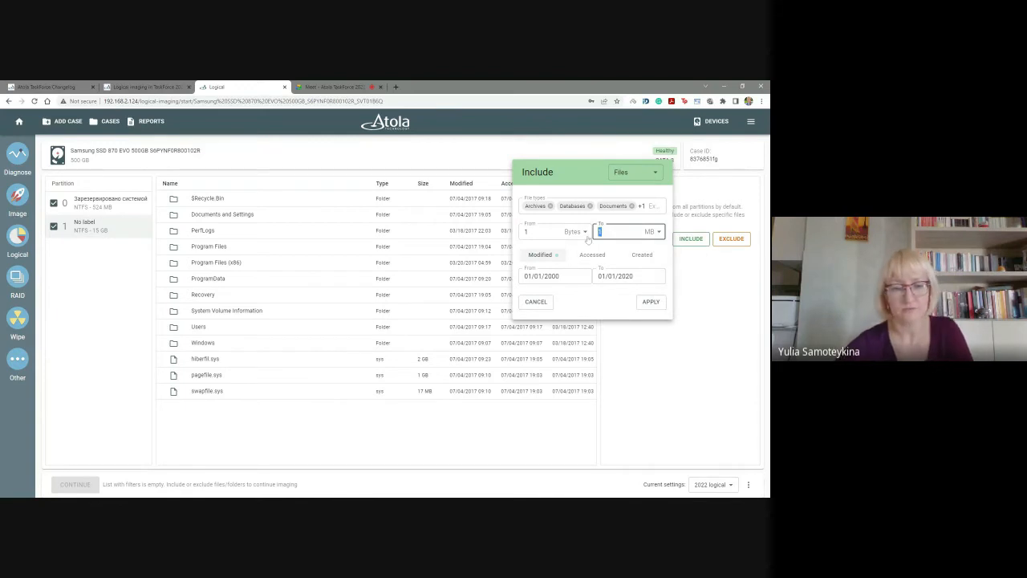
{"action": "left_click", "coordinate": [651, 301]}
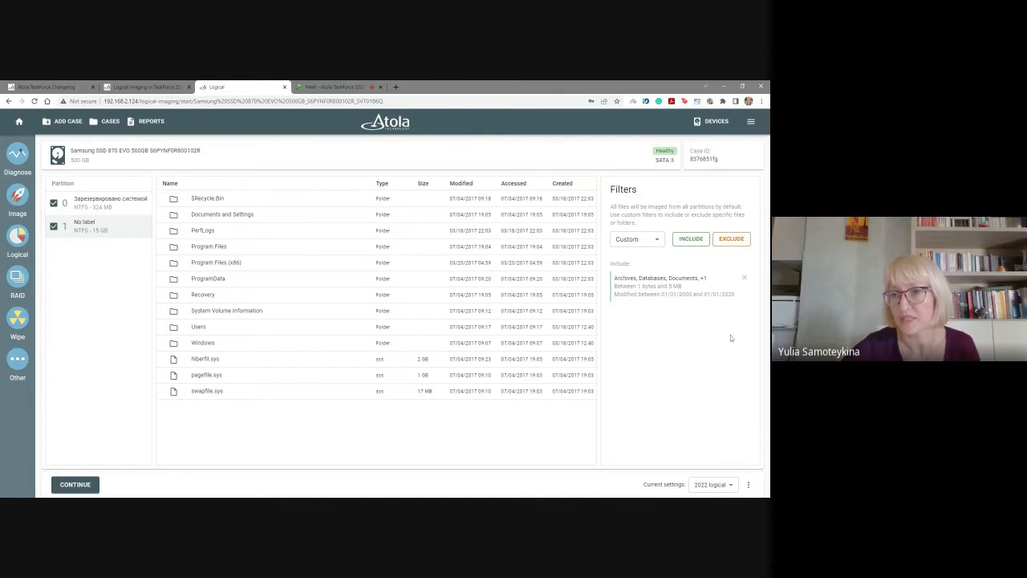
Add an exclude filter of the Folders kind that covers OS folders.
{"action": "left_click", "coordinate": [731, 239]}
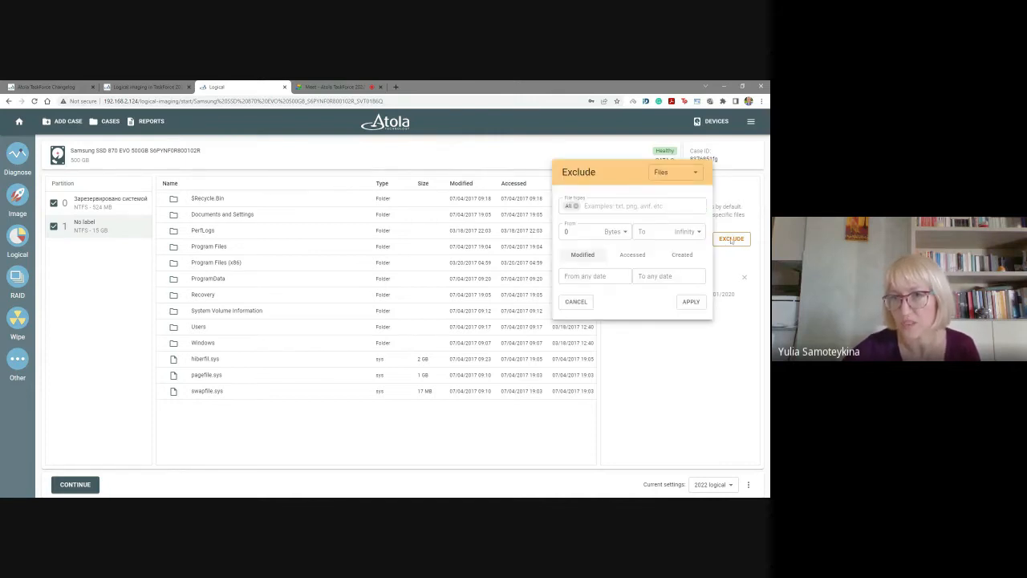
{"action": "left_click", "coordinate": [682, 173]}
{"action": "left_click", "coordinate": [676, 205]}
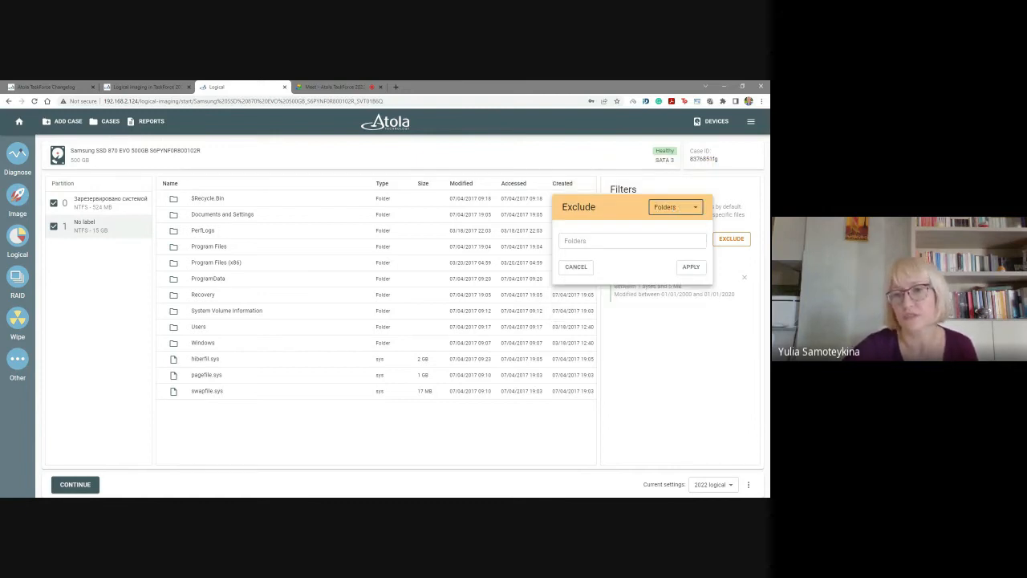
{"action": "left_click", "coordinate": [610, 240]}
{"action": "left_click", "coordinate": [586, 285]}
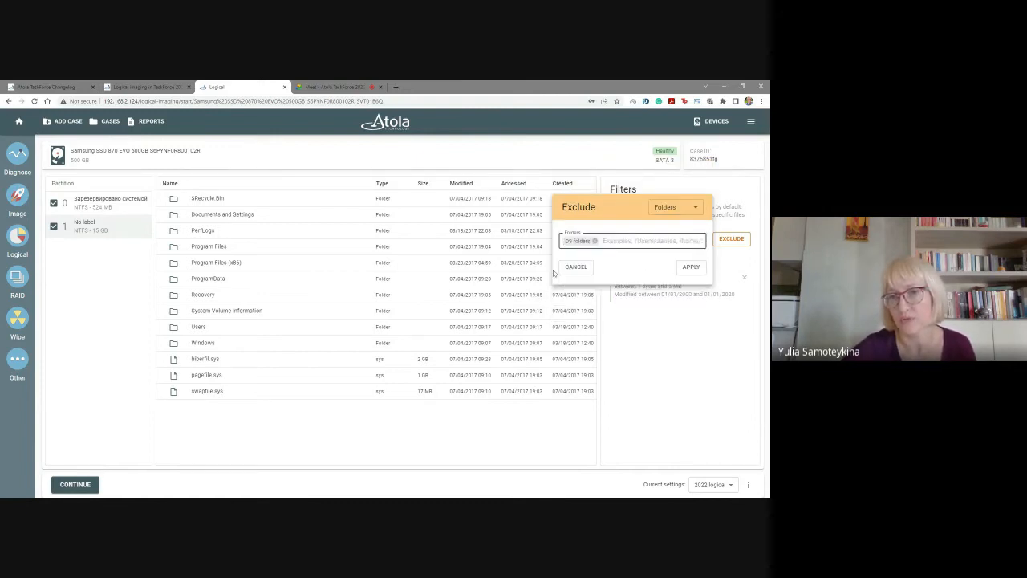
{"action": "left_click", "coordinate": [688, 266]}
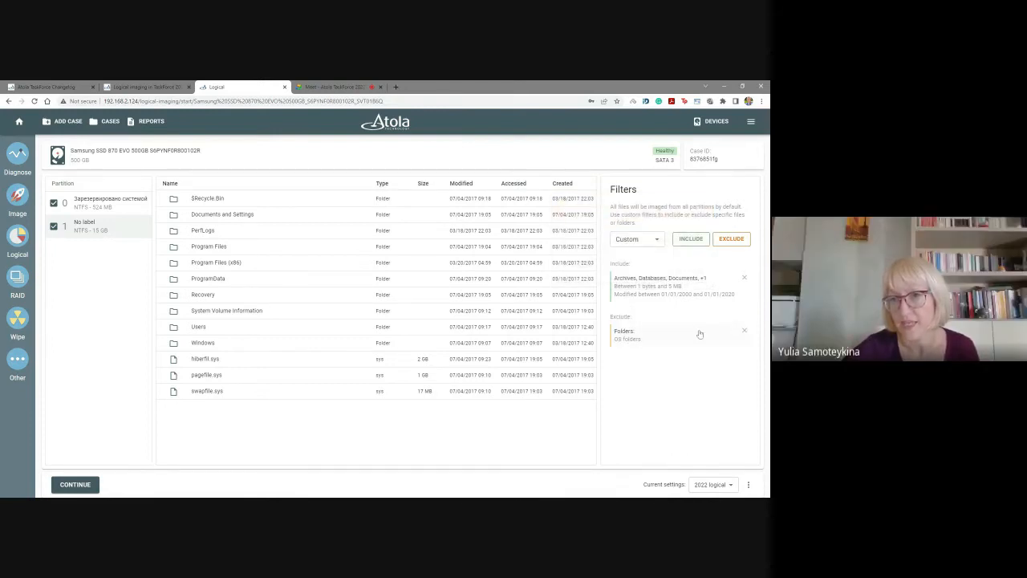
Start a second include filter of the Files kind covering the Pictures, Audio and Videos file types.
{"action": "left_click", "coordinate": [686, 239]}
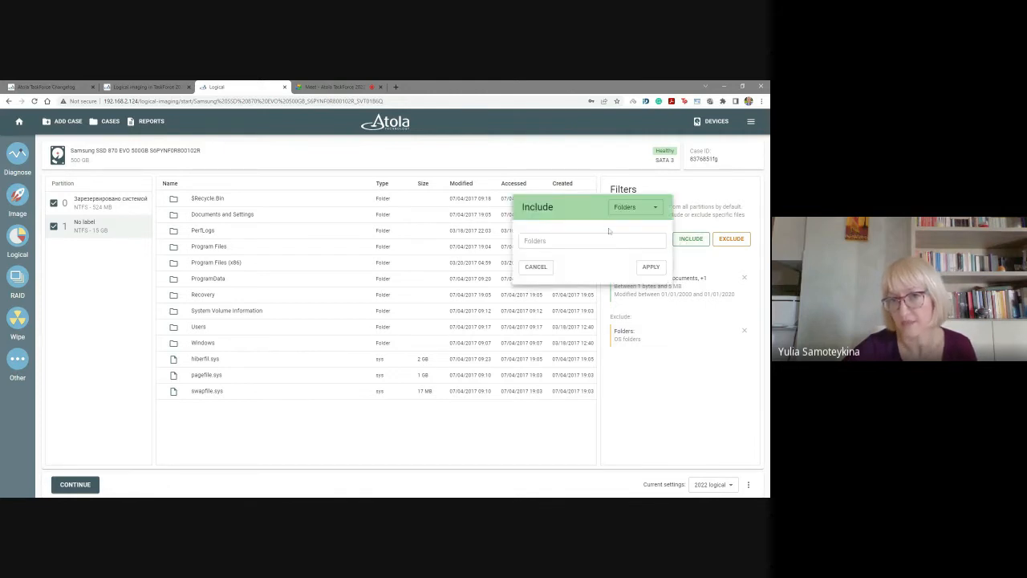
{"action": "left_click", "coordinate": [634, 207]}
{"action": "left_click", "coordinate": [624, 227]}
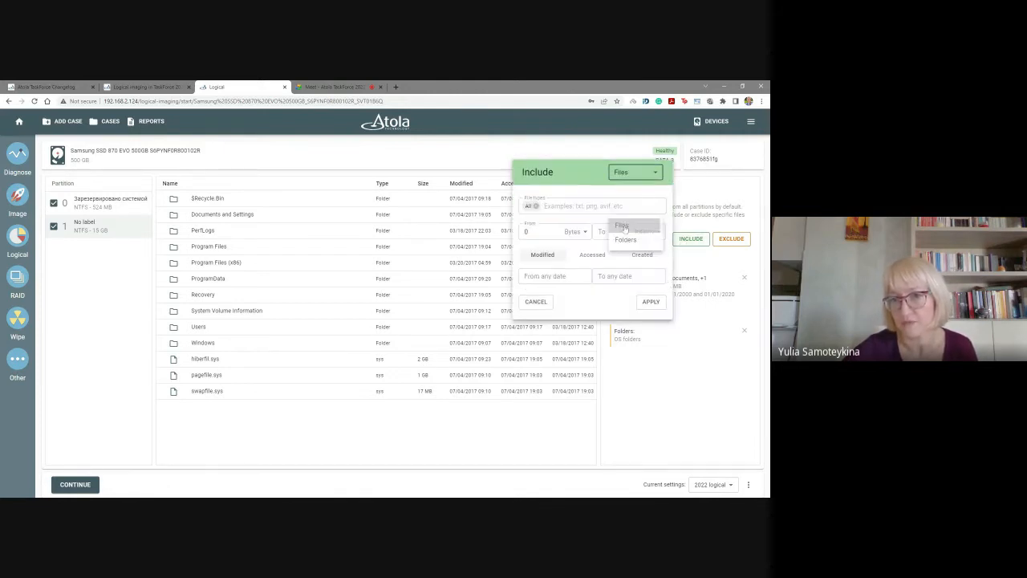
{"action": "left_click", "coordinate": [594, 206]}
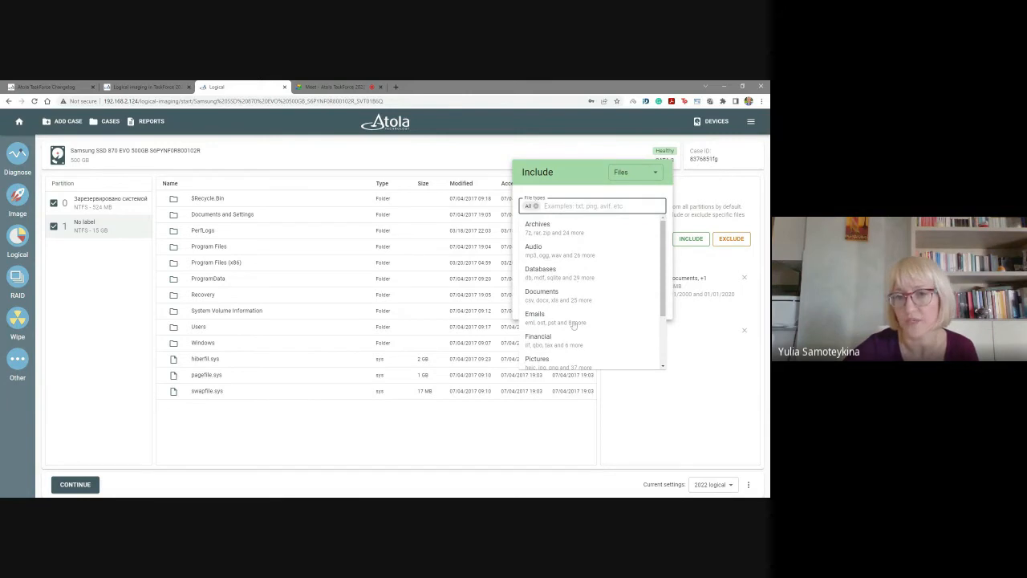
{"action": "scroll", "coordinate": [569, 337], "scroll_direction": "down", "scroll_amount": 2}
{"action": "left_click", "coordinate": [557, 289]}
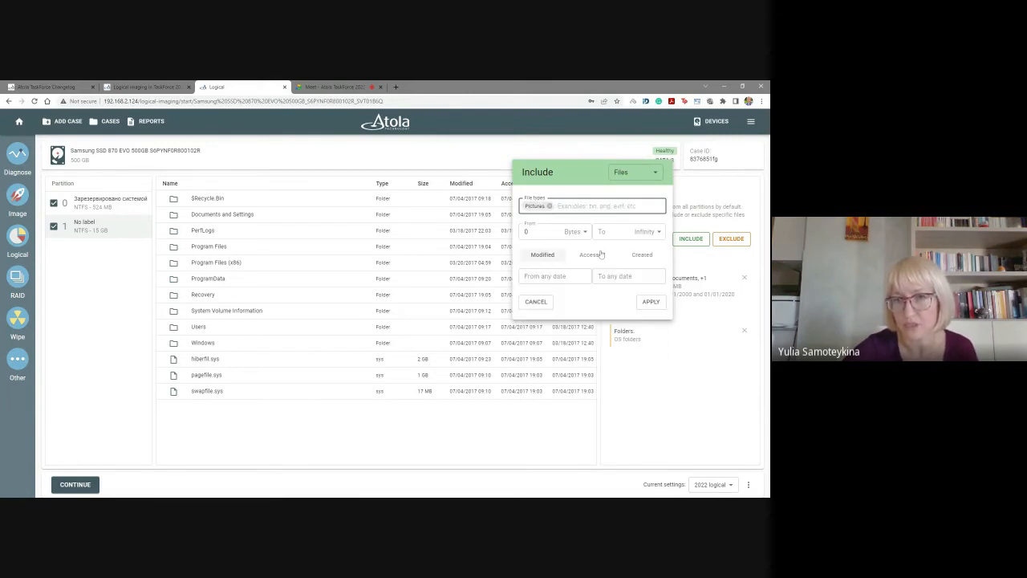
{"action": "left_click", "coordinate": [593, 207]}
{"action": "left_click", "coordinate": [562, 265]}
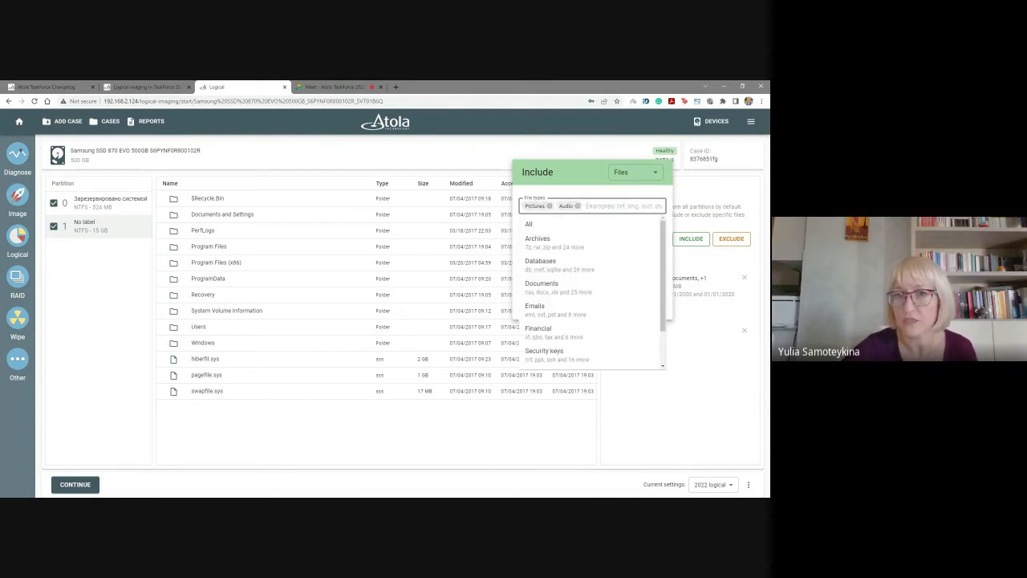
{"action": "scroll", "coordinate": [573, 314], "scroll_direction": "down", "scroll_amount": 2}
{"action": "left_click", "coordinate": [556, 341]}
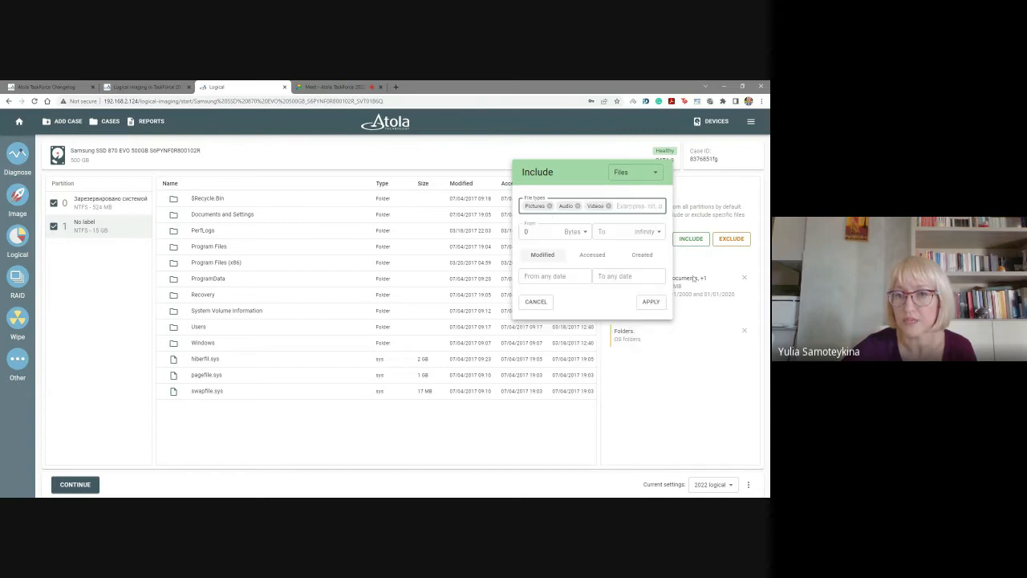
Set the new include filter's modified-from date to 04/19/2014.
{"action": "left_click", "coordinate": [553, 276]}
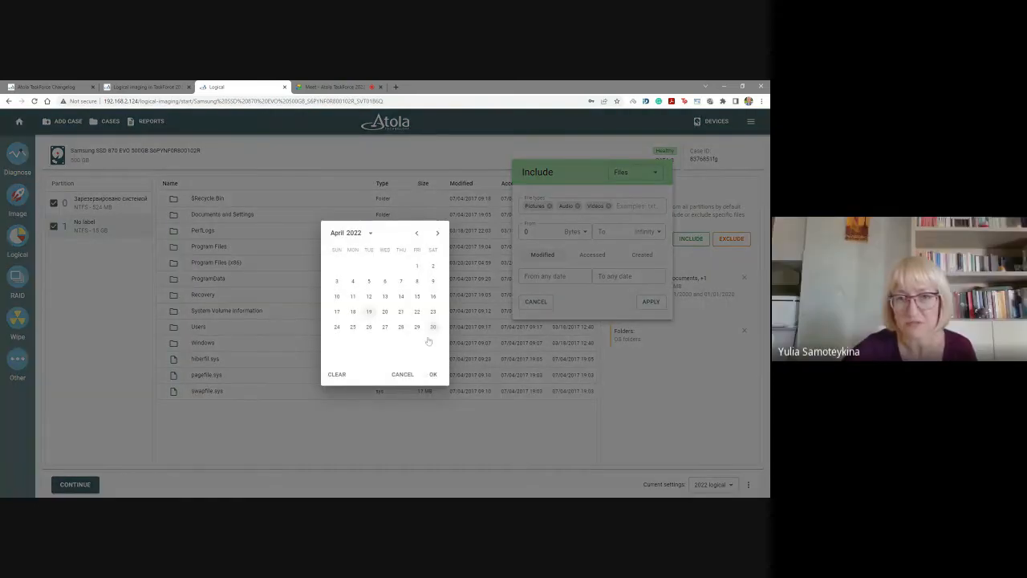
{"action": "left_click", "coordinate": [369, 233]}
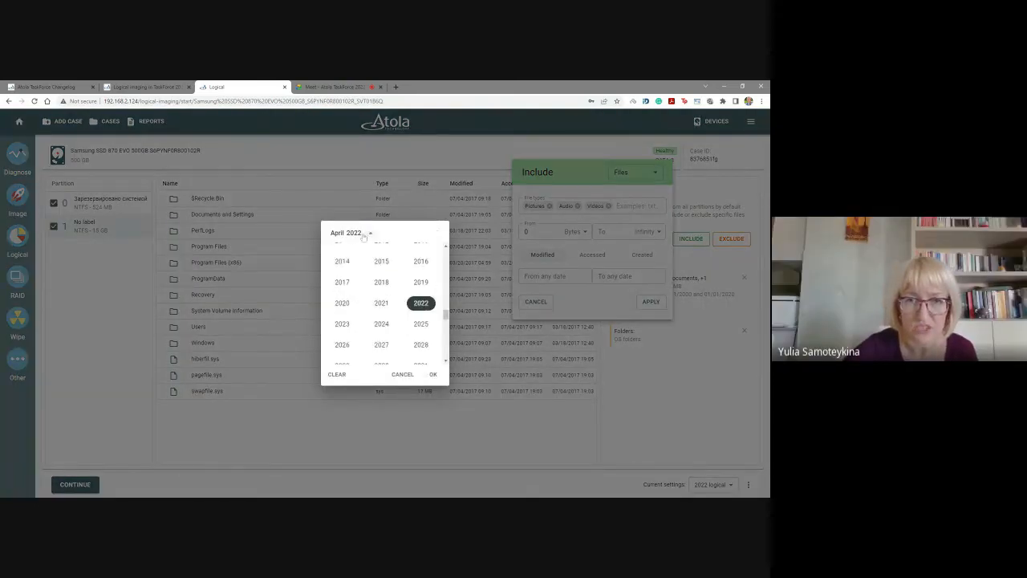
{"action": "left_click", "coordinate": [342, 268]}
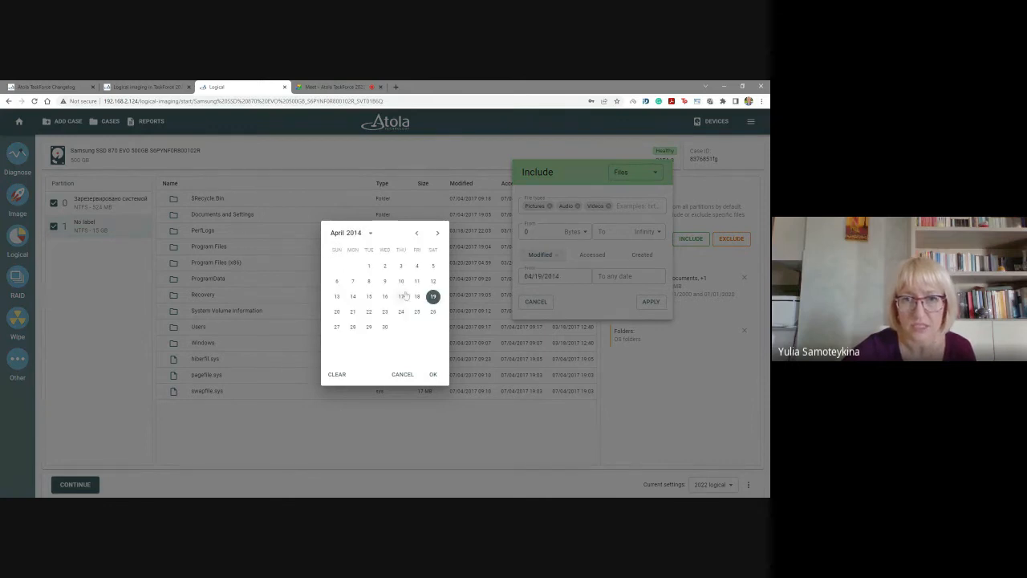
{"action": "left_click", "coordinate": [605, 277]}
Set the media include filter's modified-to date to 04/19/2020 and apply the filter.
{"action": "left_click", "coordinate": [605, 277]}
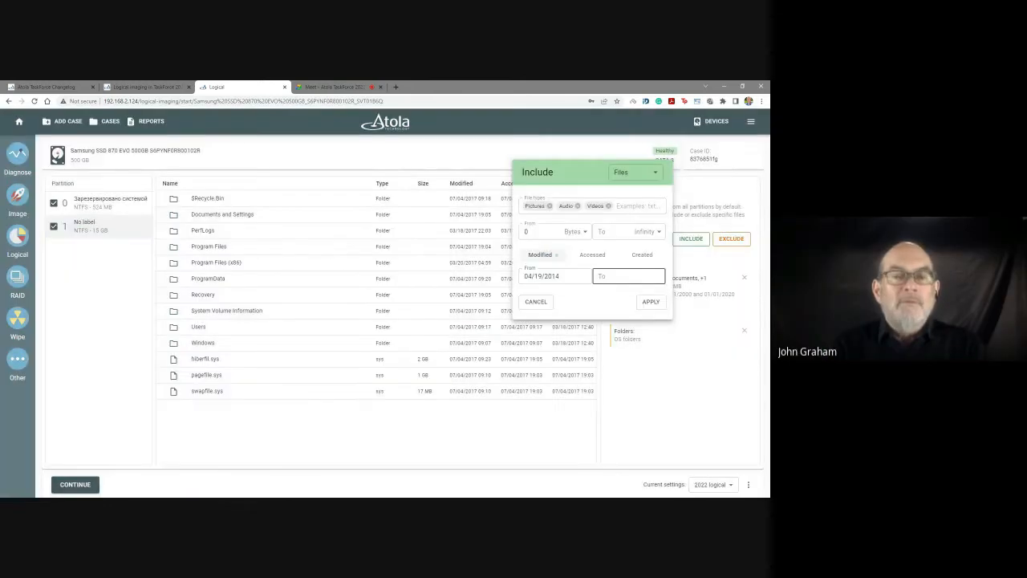
{"action": "left_click", "coordinate": [370, 233]}
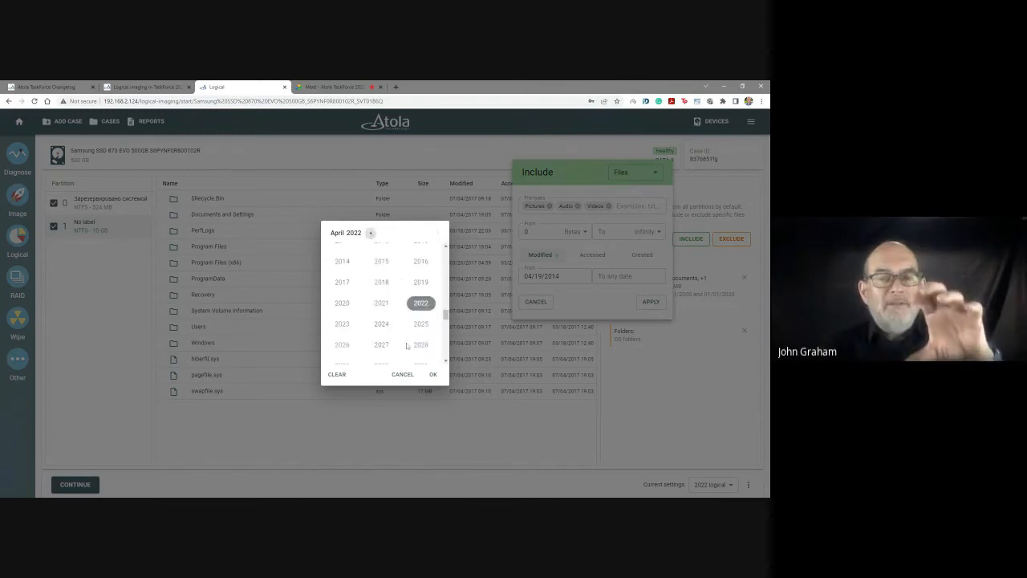
{"action": "left_click", "coordinate": [340, 304]}
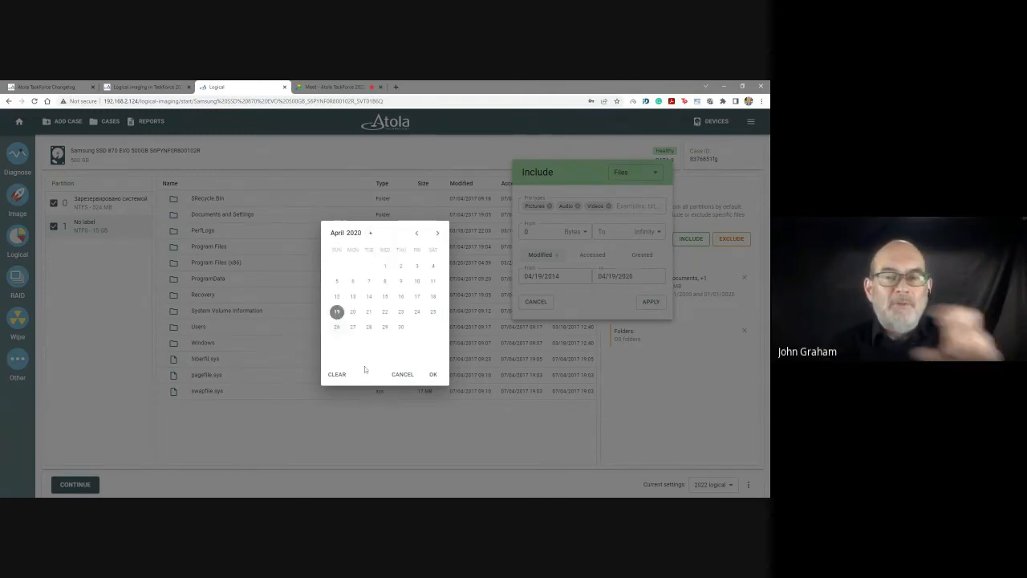
{"action": "left_click", "coordinate": [432, 374]}
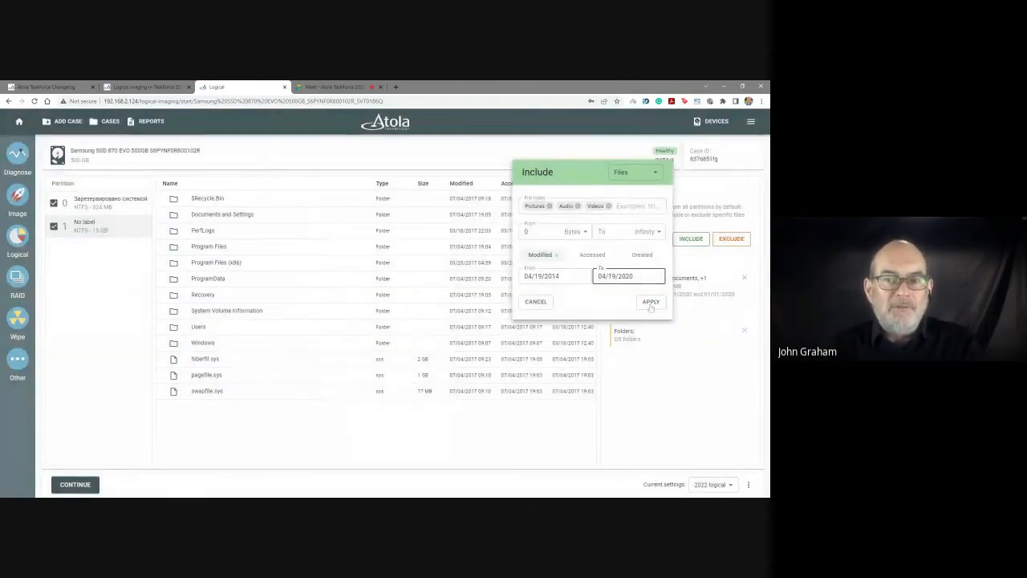
{"action": "left_click", "coordinate": [585, 232]}
{"action": "left_click", "coordinate": [594, 247]}
{"action": "left_click", "coordinate": [651, 301]}
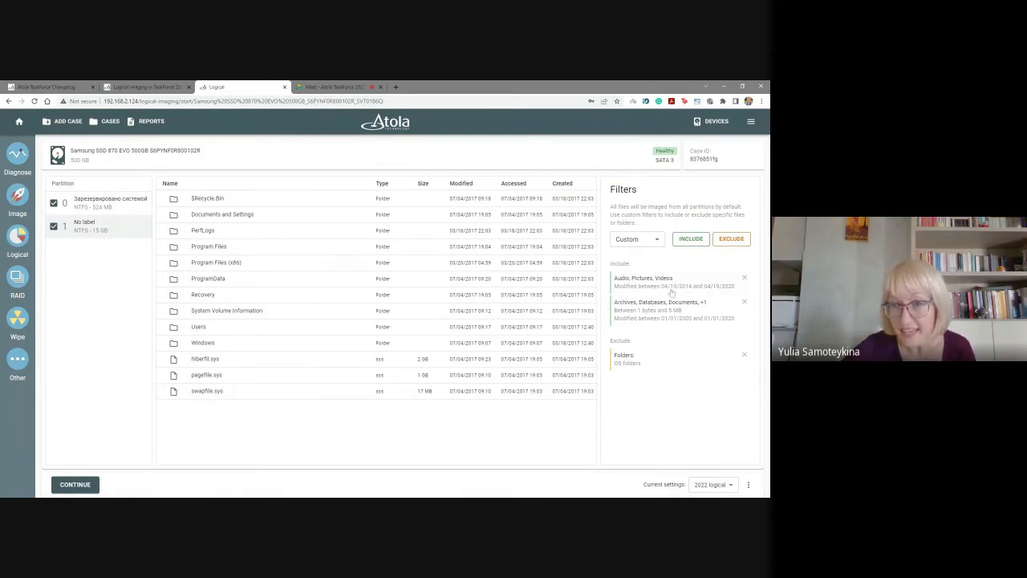
Manually include the Users folder, pagefile.sys and swapfile.sys from partition 1, leaving the Windows folder unmarked.
{"action": "left_click", "coordinate": [173, 327]}
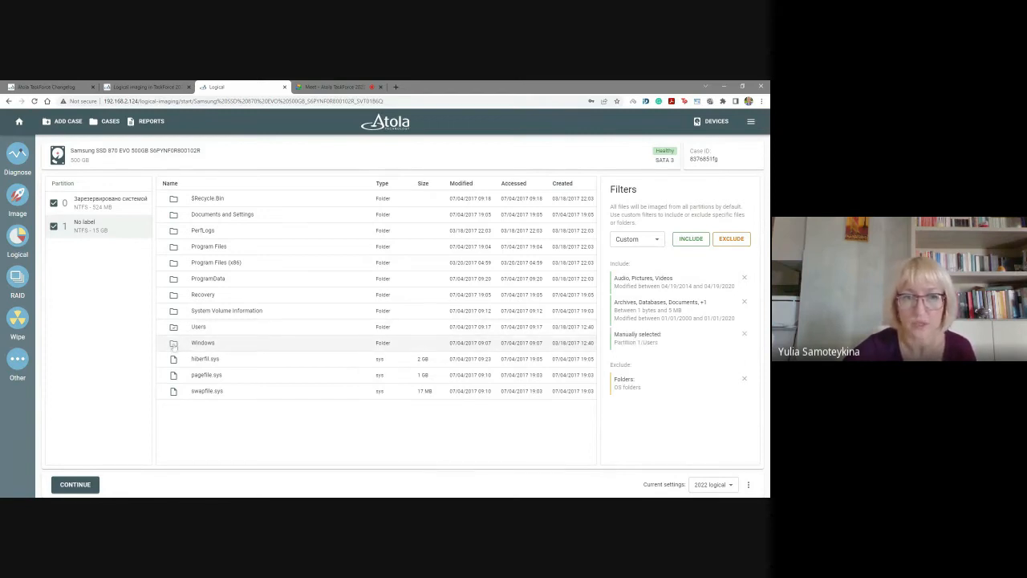
{"action": "left_click", "coordinate": [173, 343]}
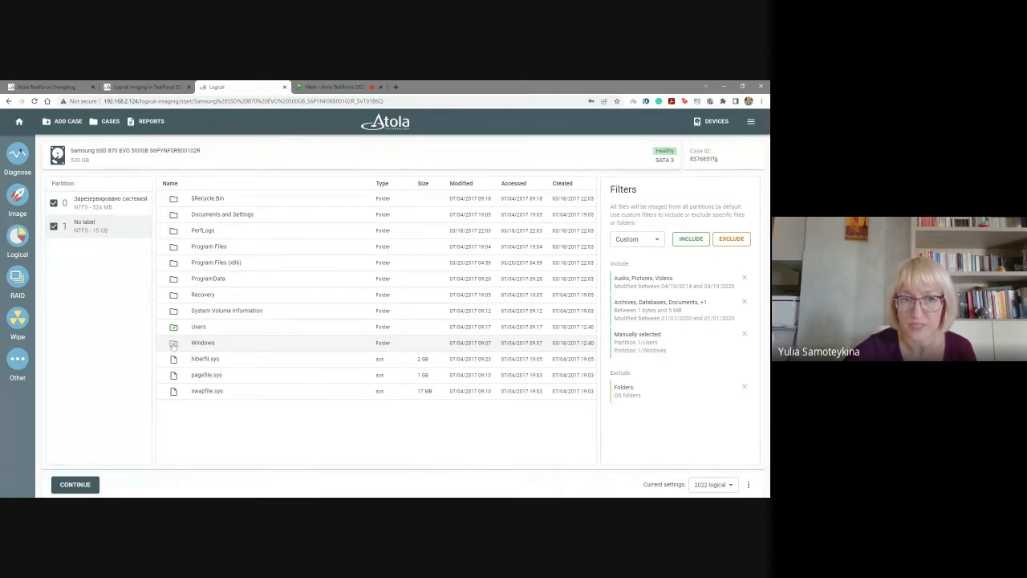
{"action": "left_click", "coordinate": [173, 343]}
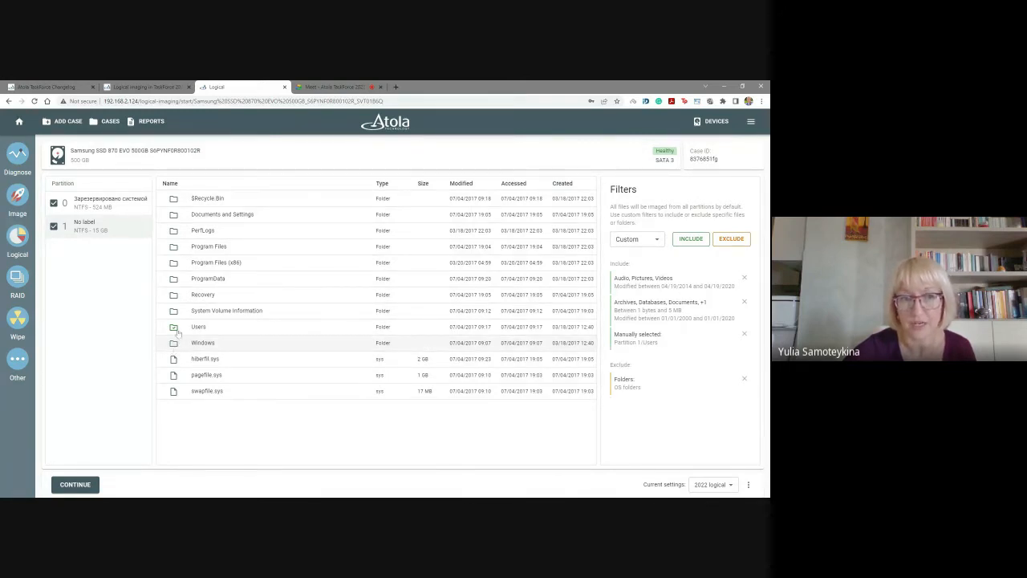
{"action": "left_click", "coordinate": [173, 375]}
{"action": "left_click", "coordinate": [173, 391]}
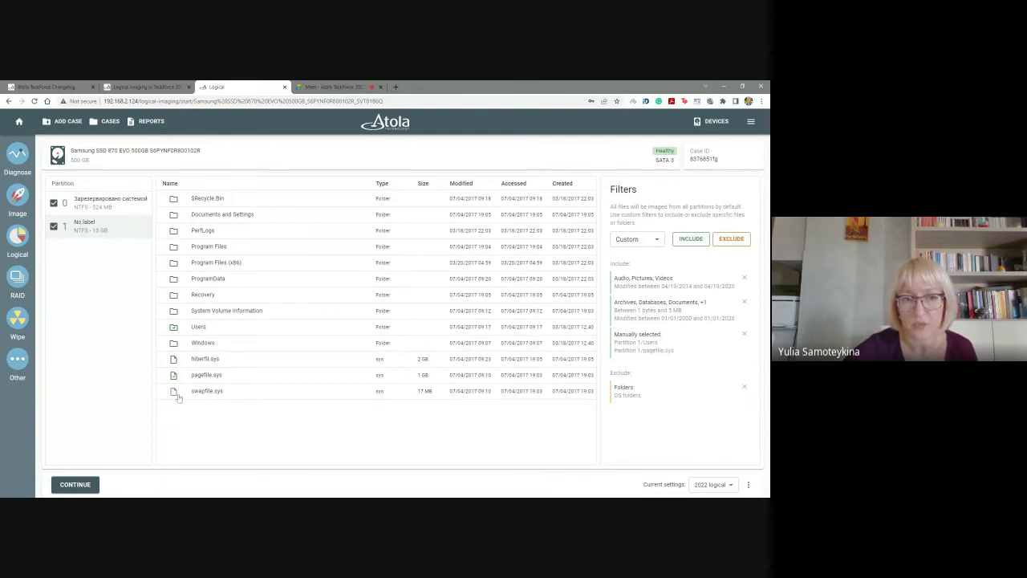
Manually exclude hiberfil.sys and the Windows, System Volume Information and Recovery folders of partition 1.
{"action": "left_click", "coordinate": [174, 362]}
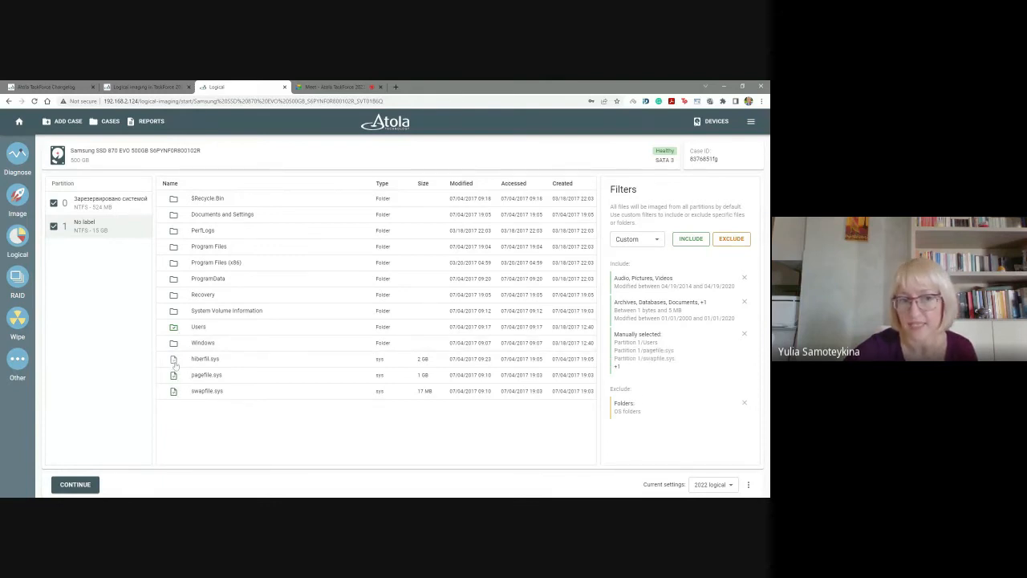
{"action": "left_click", "coordinate": [174, 344]}
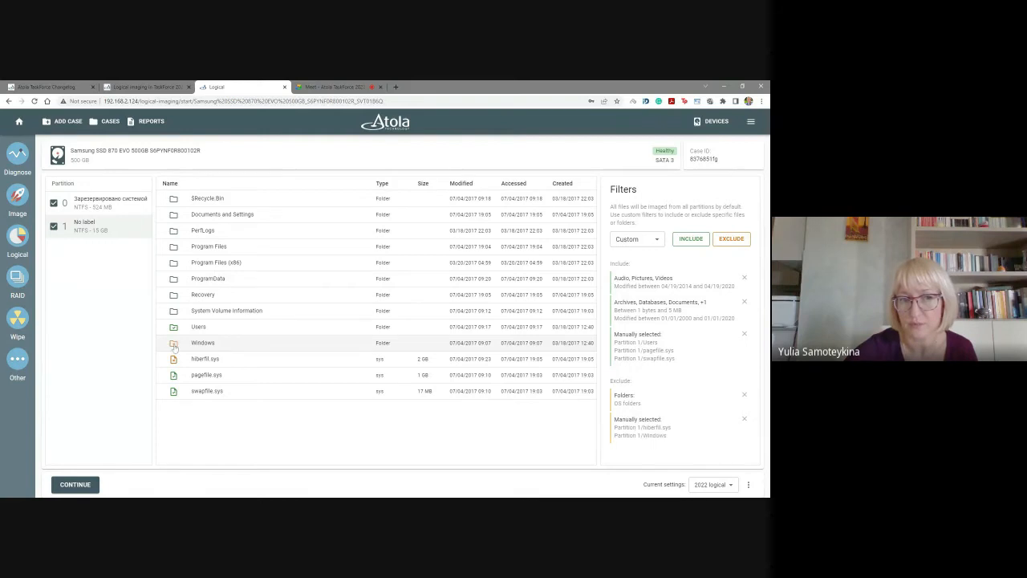
{"action": "left_click", "coordinate": [175, 313]}
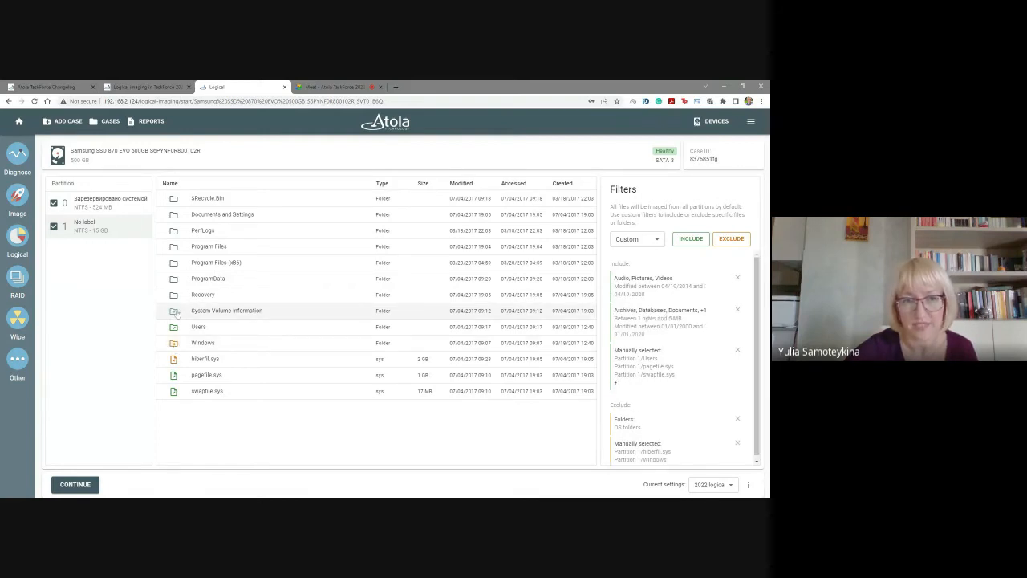
{"action": "left_click", "coordinate": [175, 297]}
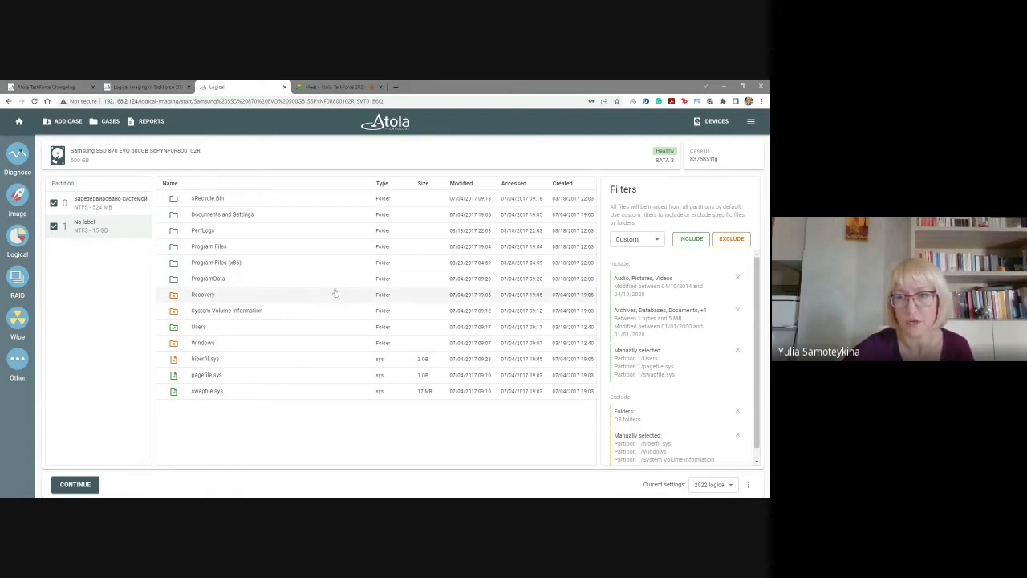
Review the complete list of include and exclude filters, including the manually selected items.
{"action": "scroll", "coordinate": [714, 330], "scroll_direction": "down", "scroll_amount": 1}
{"action": "scroll", "coordinate": [713, 343], "scroll_direction": "up", "scroll_amount": 1}
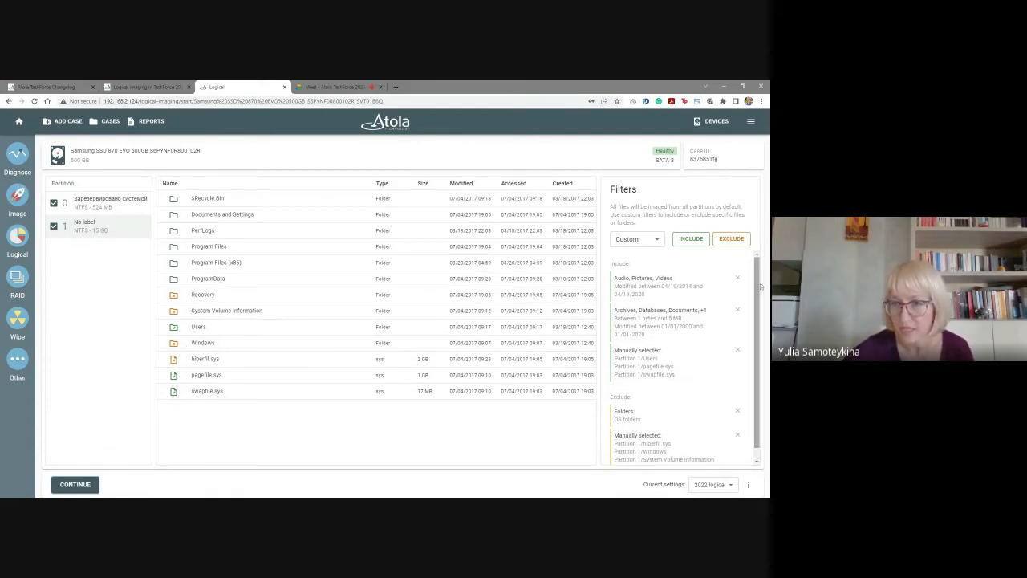
{"action": "scroll", "coordinate": [760, 283], "scroll_direction": "down", "scroll_amount": 1}
{"action": "left_click_drag", "start_coordinate": [759, 286], "coordinate": [760, 274]}
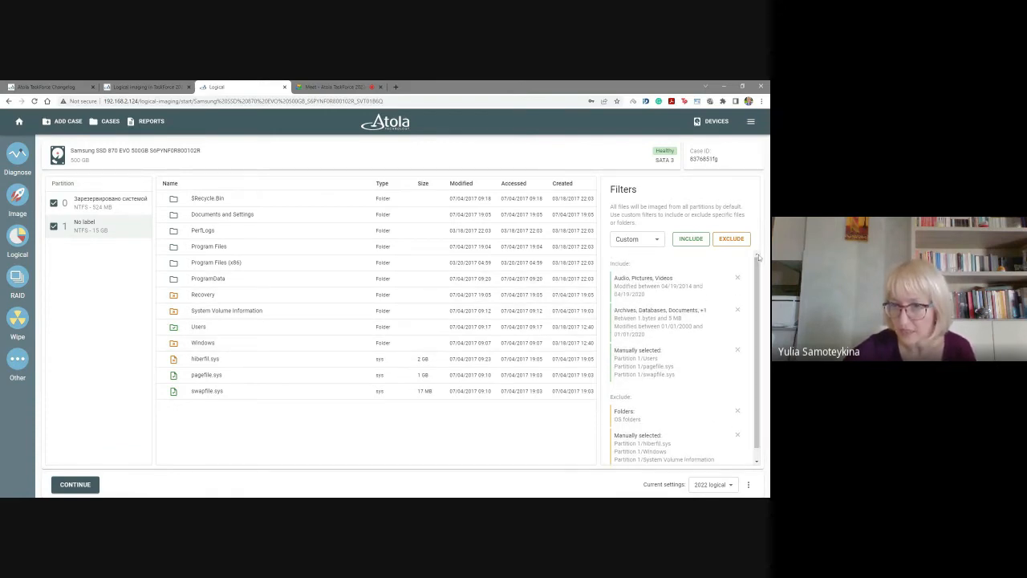
{"action": "mouse_move", "coordinate": [759, 371]}
{"action": "left_mouse_down"}
{"action": "mouse_move", "coordinate": [760, 386]}
{"action": "mouse_move", "coordinate": [759, 361]}
{"action": "left_mouse_up"}
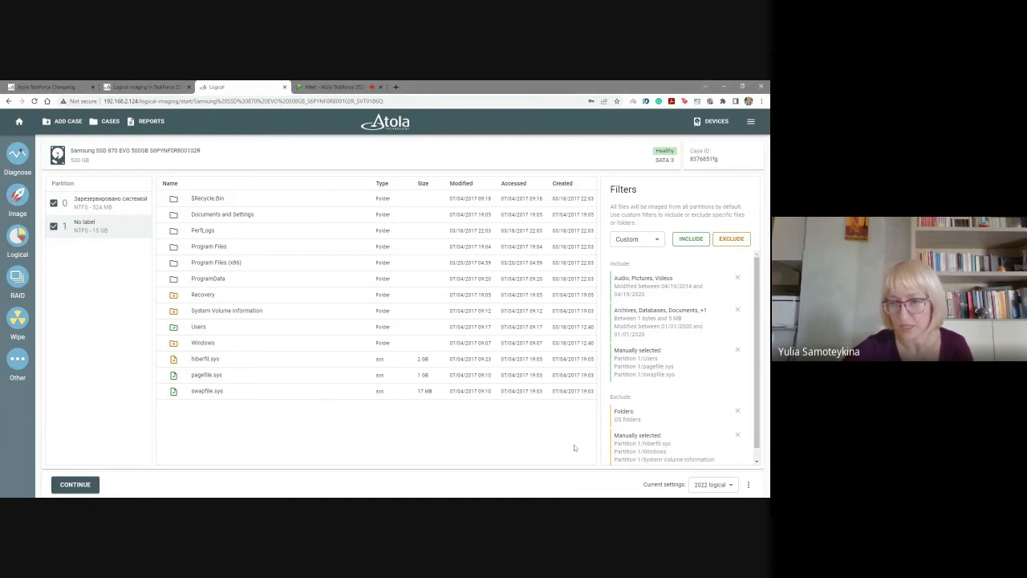
{"action": "scroll", "coordinate": [682, 450], "scroll_direction": "down", "scroll_amount": 1}
Save the current logical imaging settings under the name "2022 logical_April".
{"action": "left_click", "coordinate": [748, 484]}
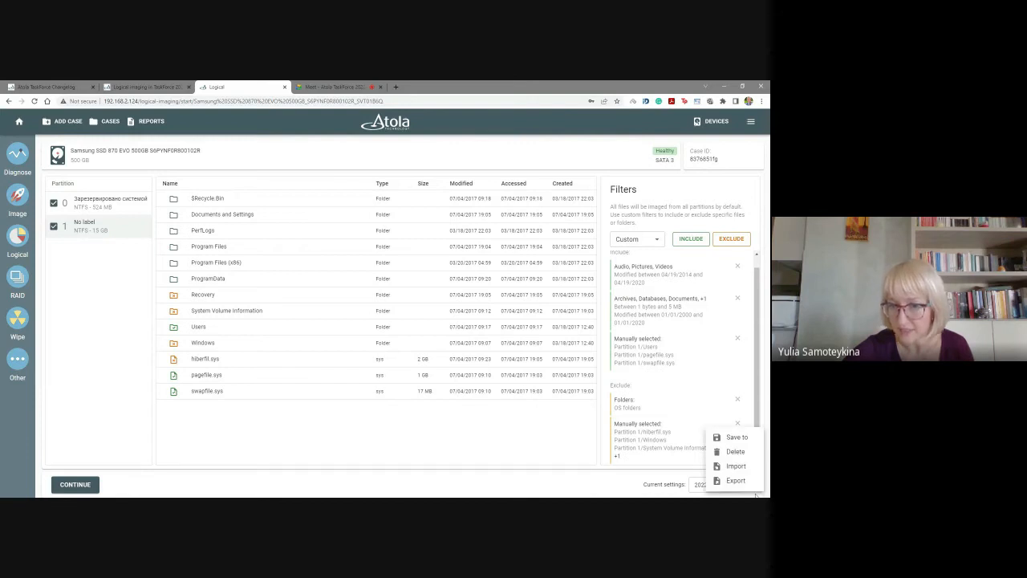
{"action": "left_click", "coordinate": [732, 438]}
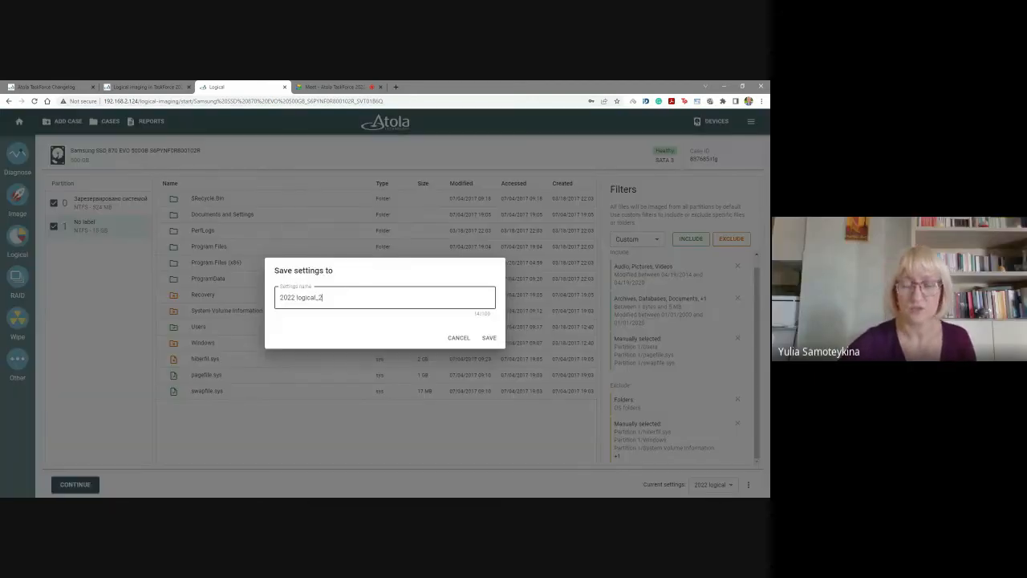
{"action": "key", "text": "BackSpace"}
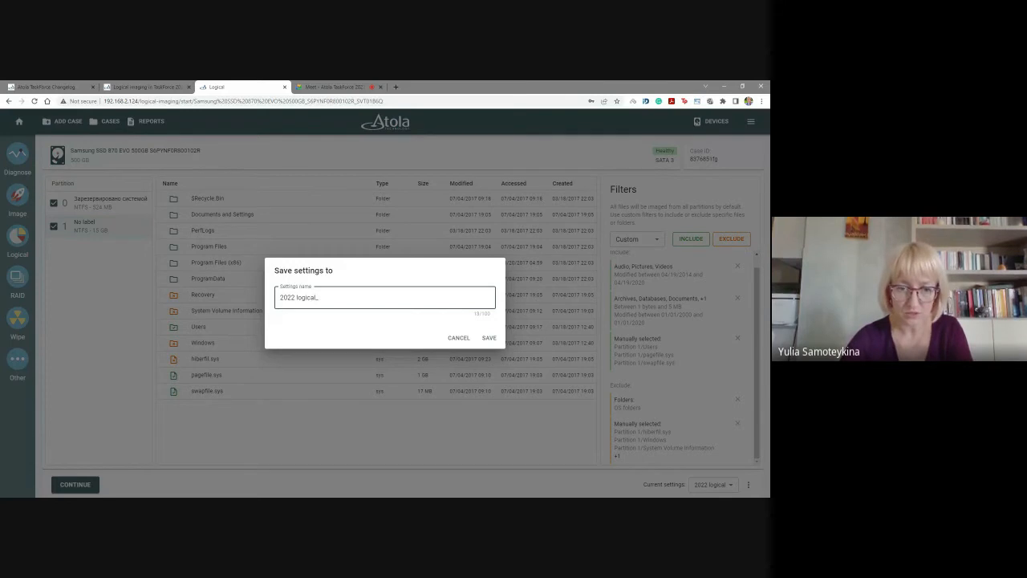
{"action": "type", "text": "Фи"}
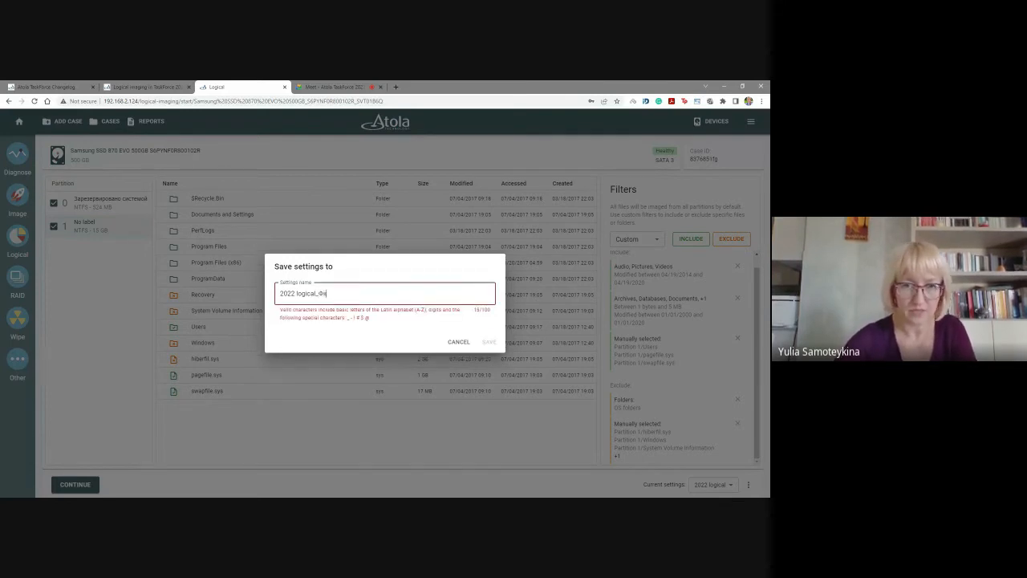
{"action": "key", "text": "BackSpace"}
{"action": "key", "text": "BackSpace"}
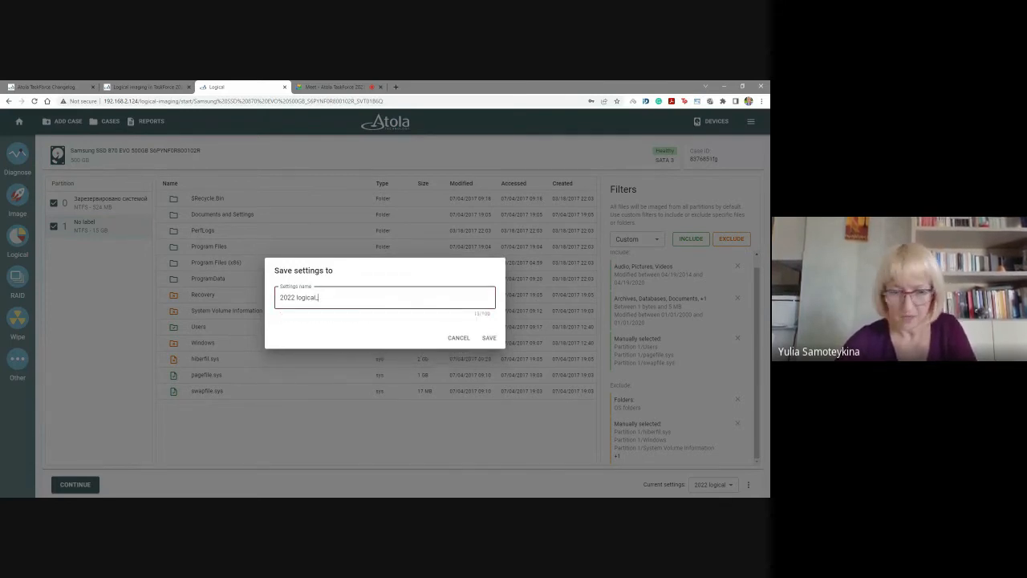
{"action": "type", "text": "April"}
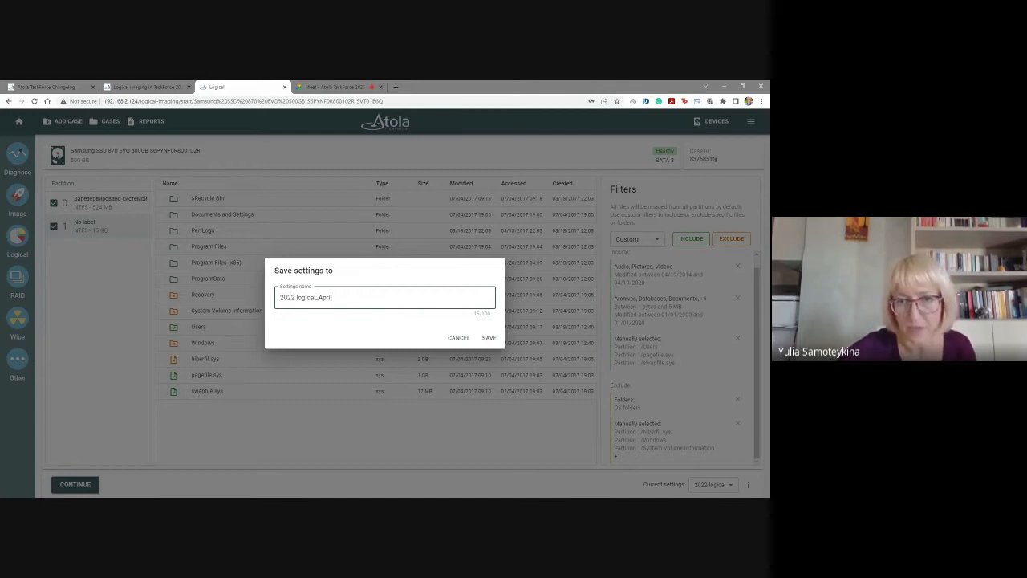
{"action": "left_click", "coordinate": [489, 340]}
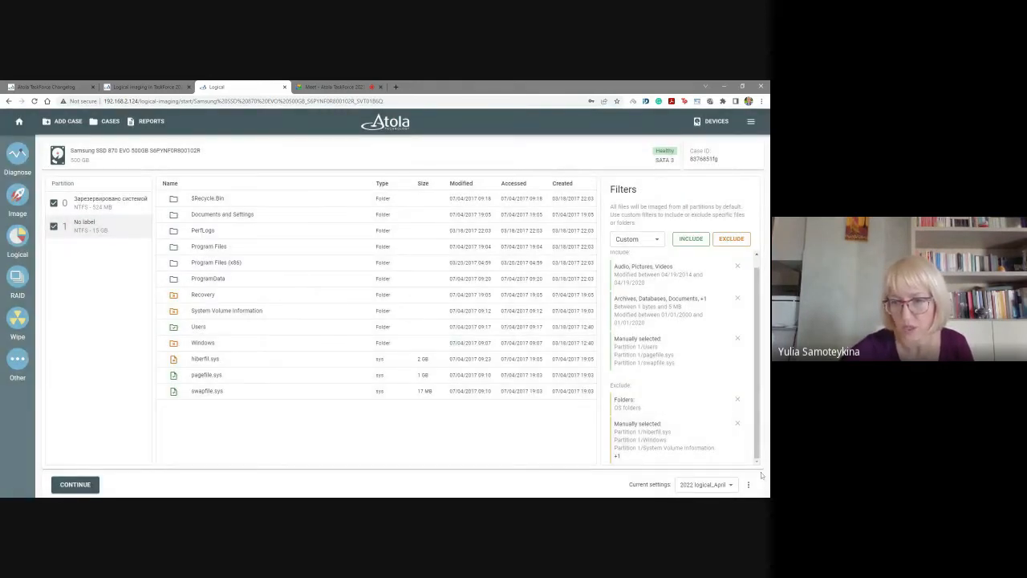
Proceed to target selection and set up a new L01 image file in Share2, replacing the default name's number suffix with "logical".
{"action": "left_click", "coordinate": [71, 486]}
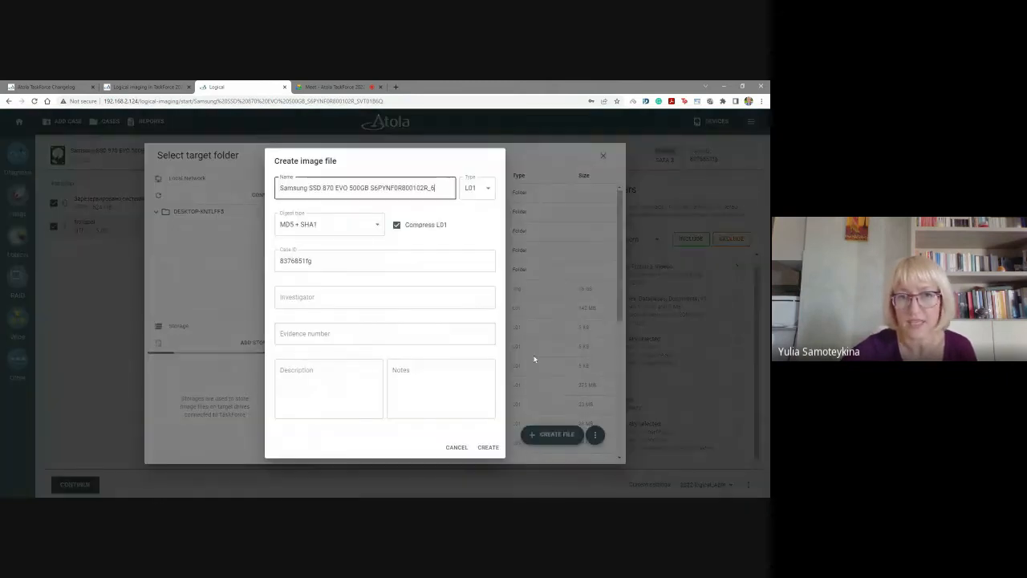
{"action": "left_click", "coordinate": [552, 434]}
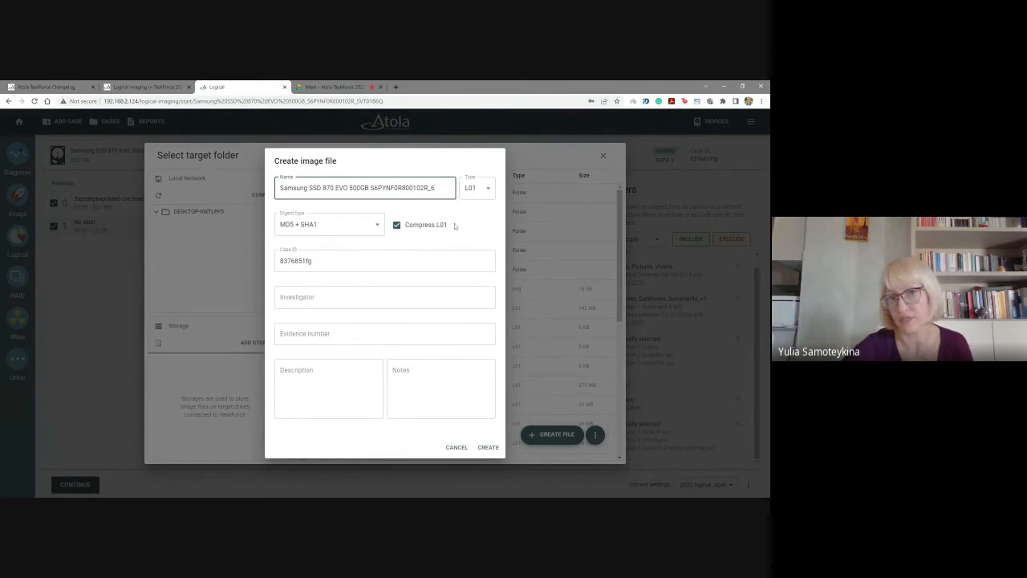
{"action": "key", "text": "ctrl+a"}
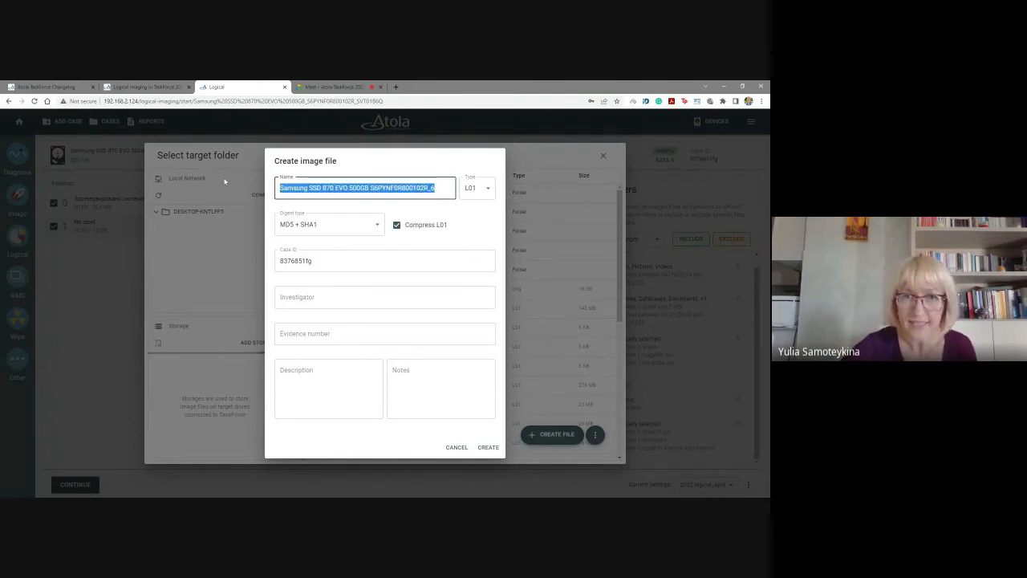
{"action": "left_click", "coordinate": [309, 188]}
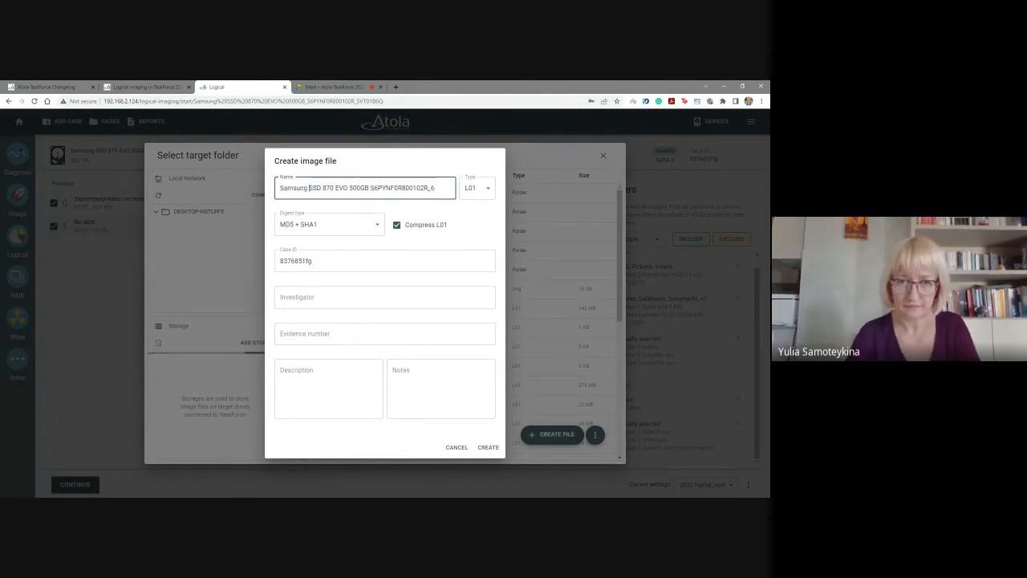
{"action": "left_click", "coordinate": [435, 188]}
{"action": "key", "text": "BackSpace"}
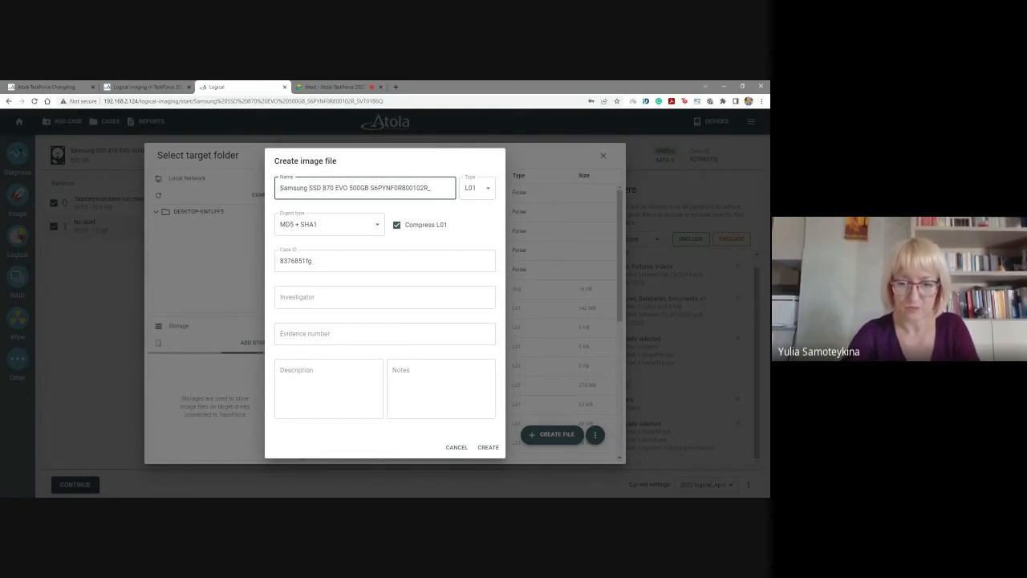
{"action": "type", "text": "logical"}
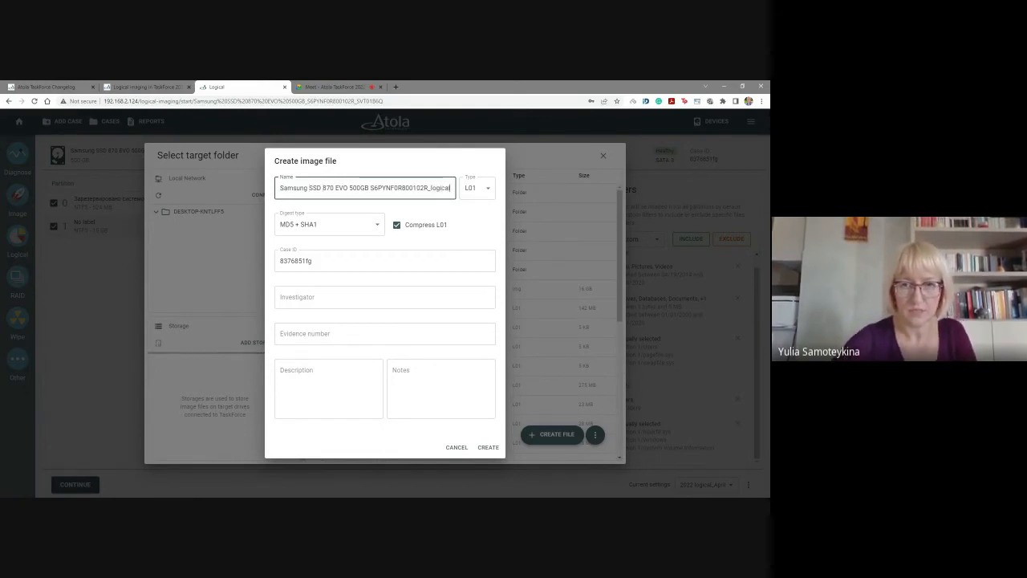
{"action": "left_click", "coordinate": [374, 224]}
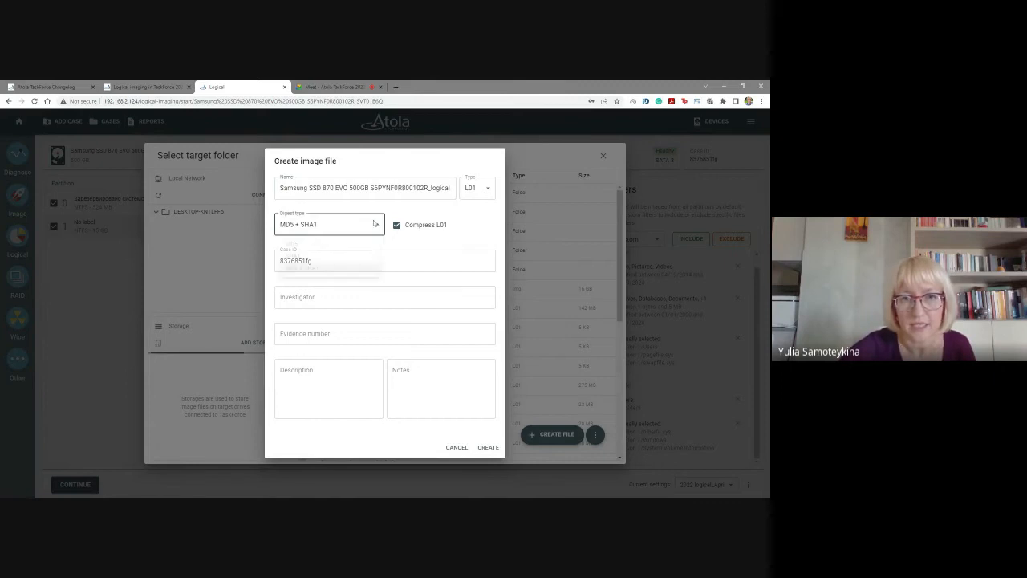
{"action": "left_click", "coordinate": [374, 224]}
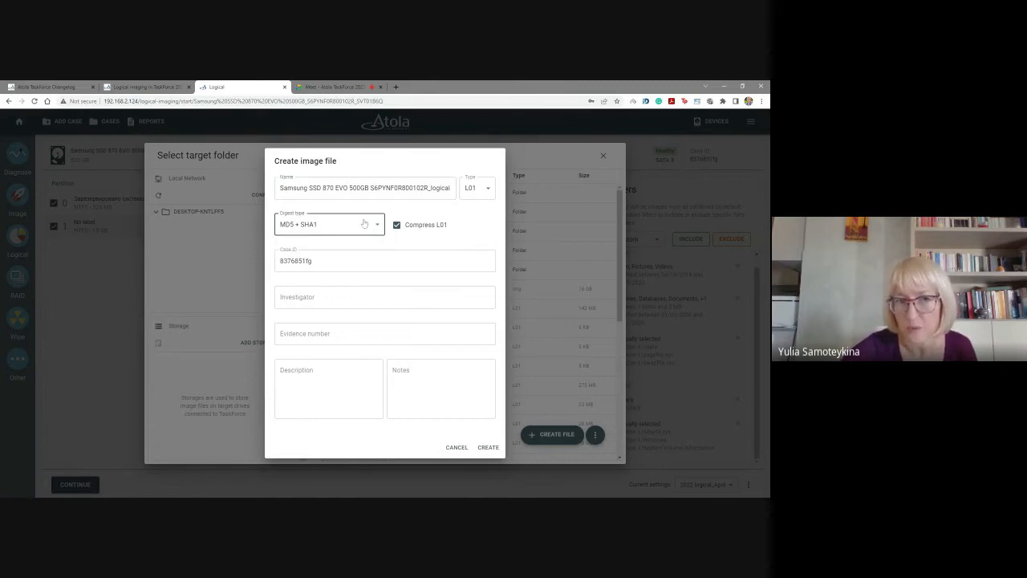
{"action": "left_click", "coordinate": [395, 227]}
{"action": "left_click", "coordinate": [395, 228]}
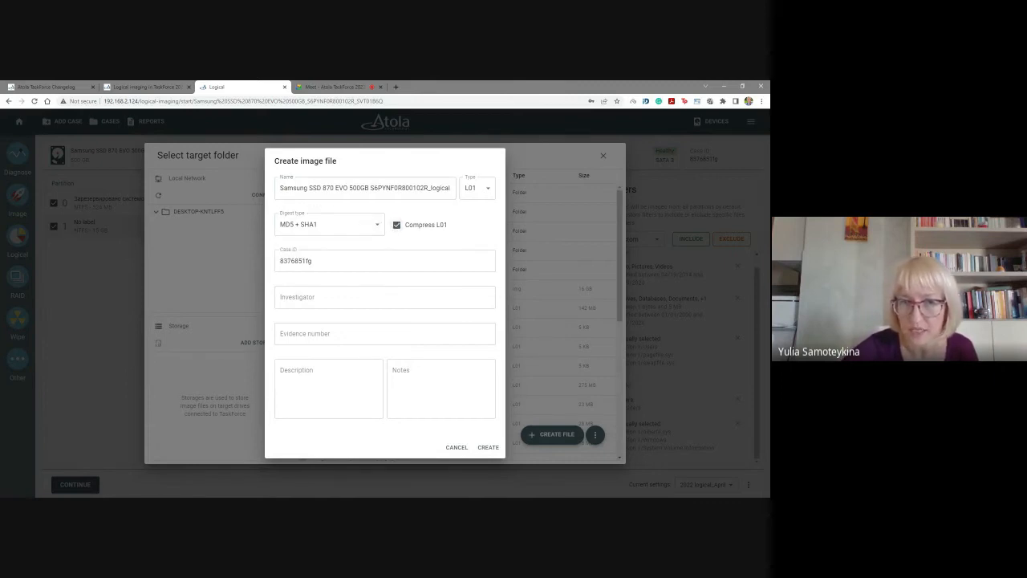
Fill in the investigator's name and evidence number 38985, and create the L01 image file.
{"action": "left_click", "coordinate": [341, 298]}
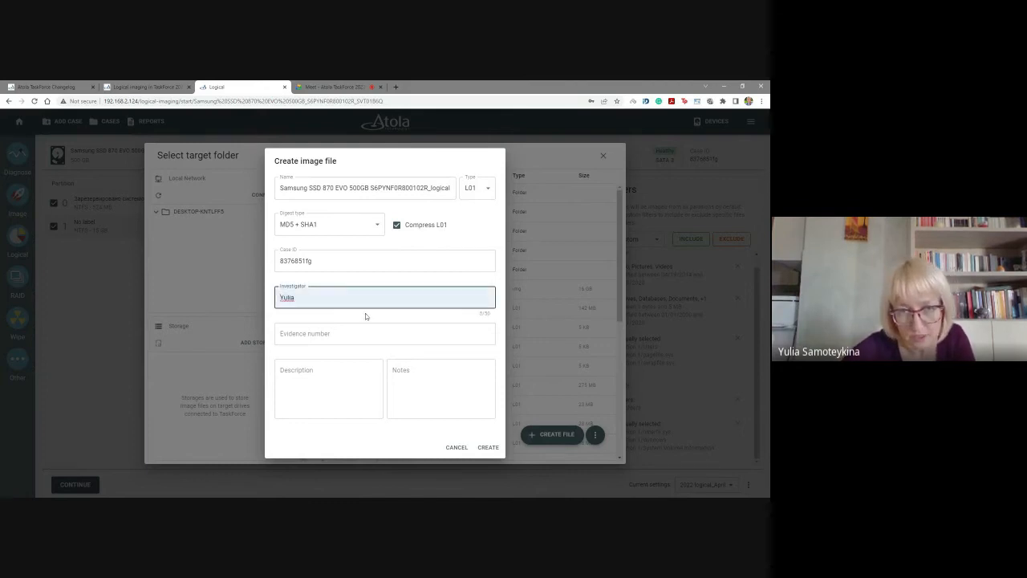
{"action": "left_click", "coordinate": [321, 317]}
{"action": "left_click", "coordinate": [321, 333]}
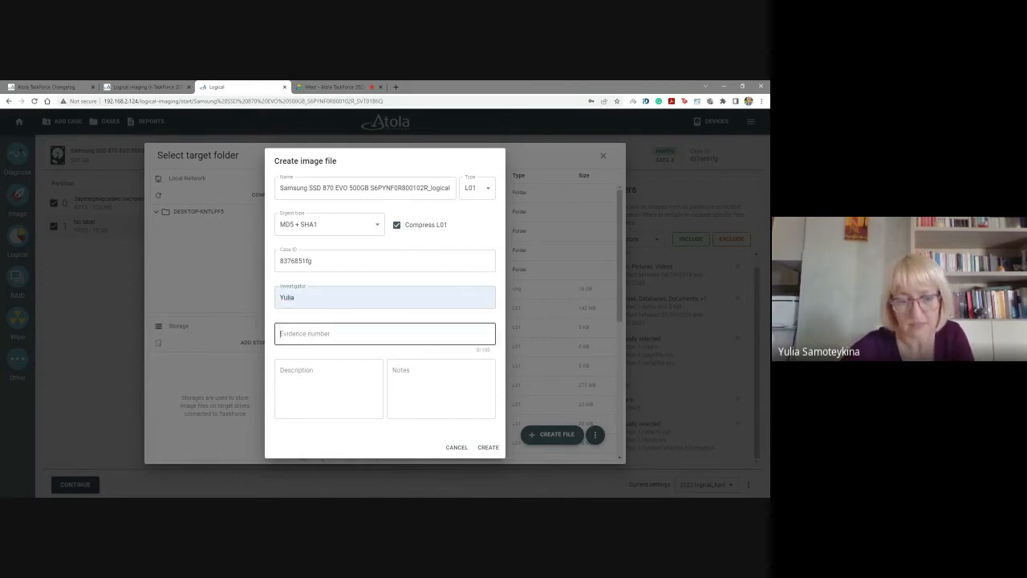
{"action": "type", "text": "38985"}
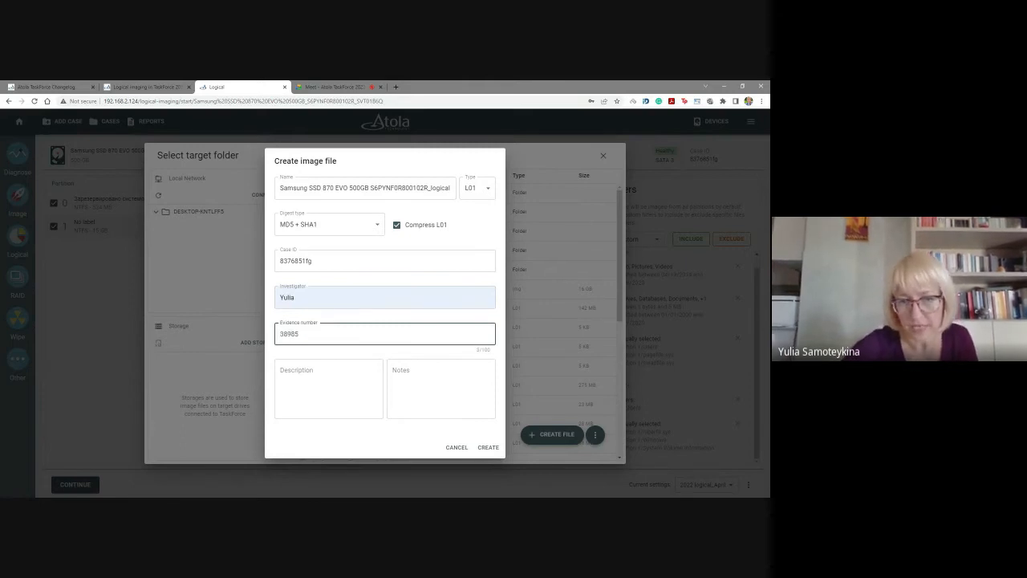
{"action": "left_click", "coordinate": [488, 450]}
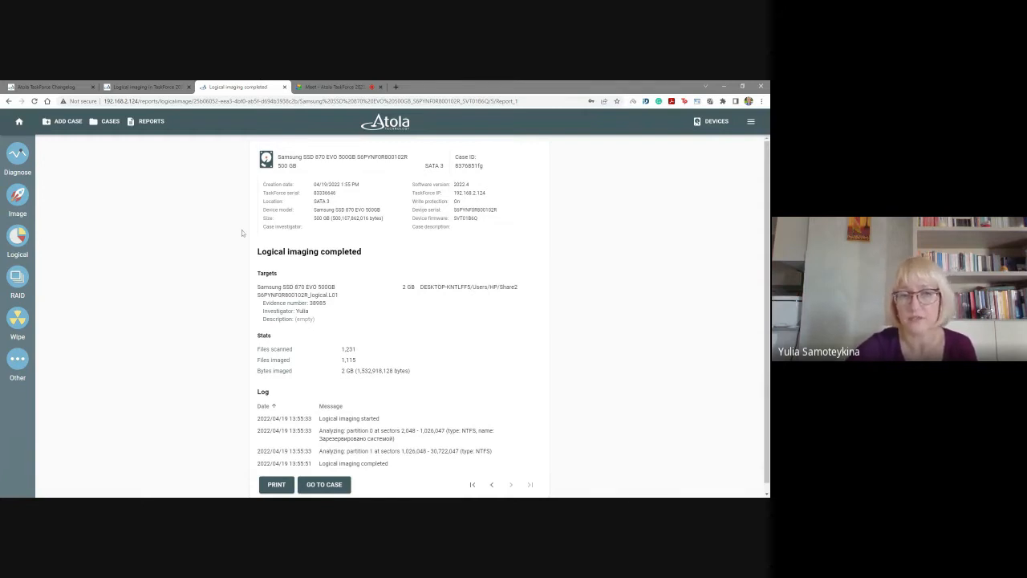
Review the completed logical imaging report and the started report, including its include and exclude filters, file extensions and target.
{"action": "scroll", "coordinate": [259, 296], "scroll_direction": "down", "scroll_amount": 1}
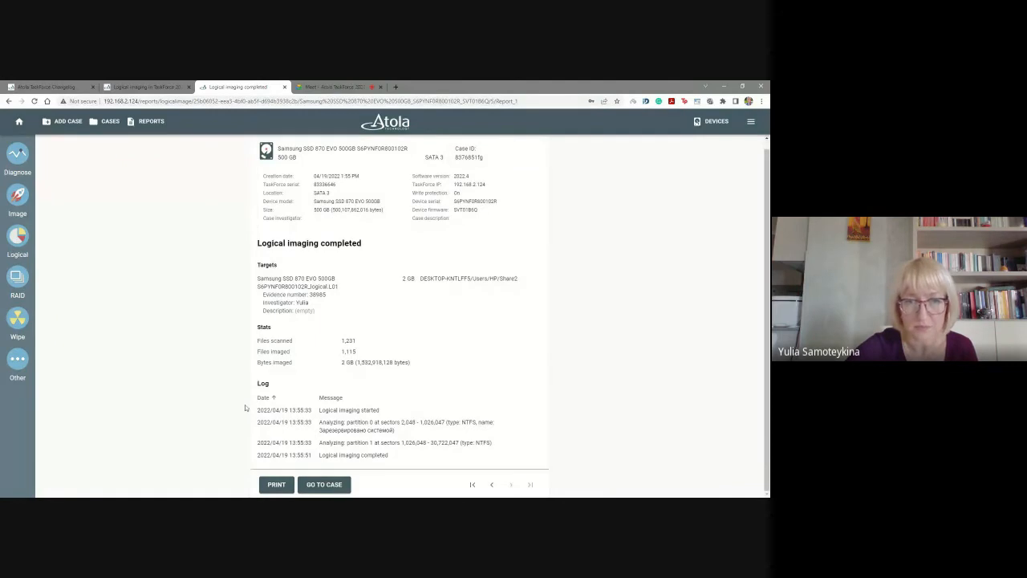
{"action": "left_click", "coordinate": [19, 122]}
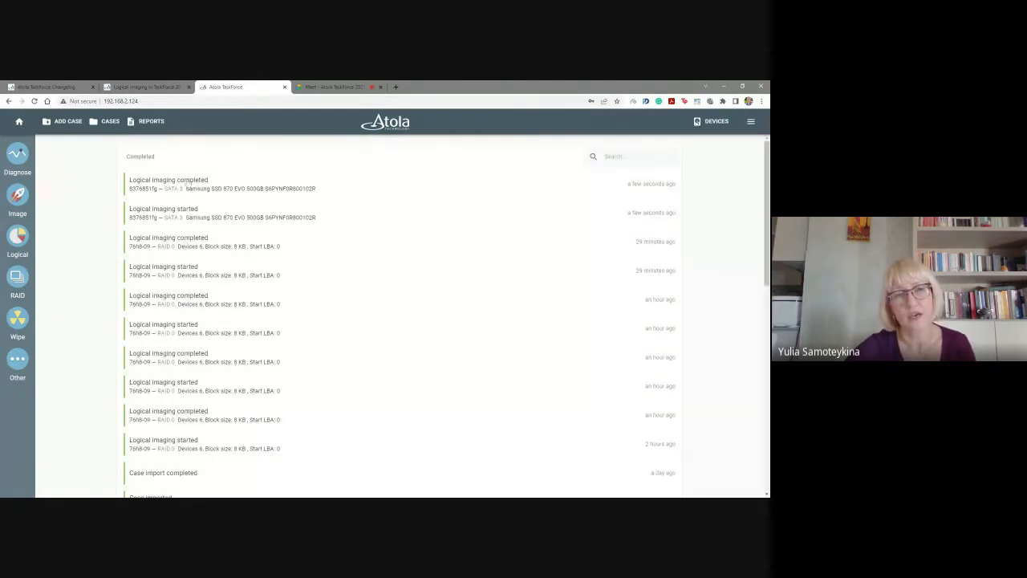
{"action": "left_click", "coordinate": [166, 217]}
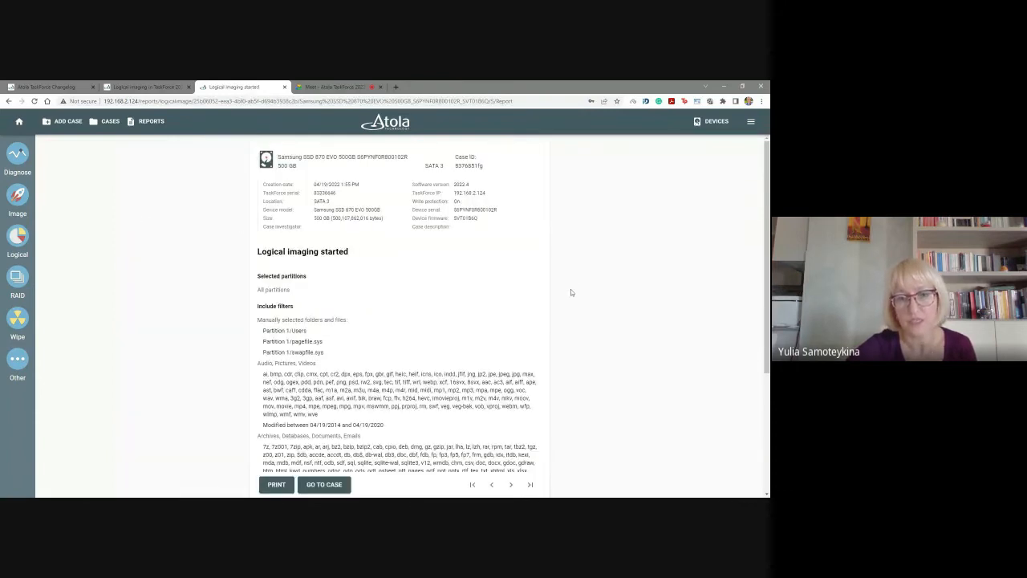
{"action": "scroll", "coordinate": [570, 289], "scroll_direction": "down", "scroll_amount": 2}
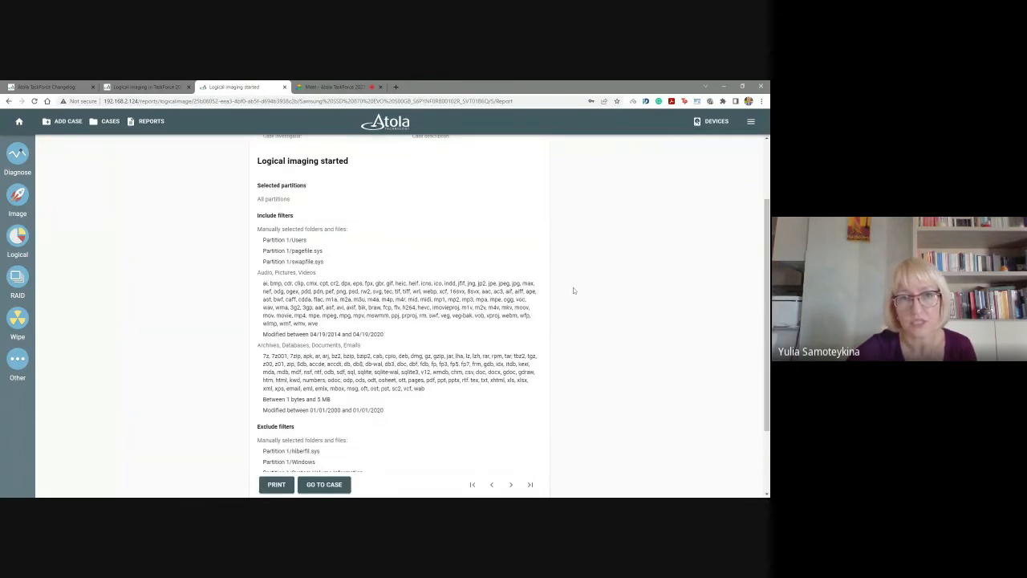
{"action": "scroll", "coordinate": [573, 288], "scroll_direction": "up", "scroll_amount": 1}
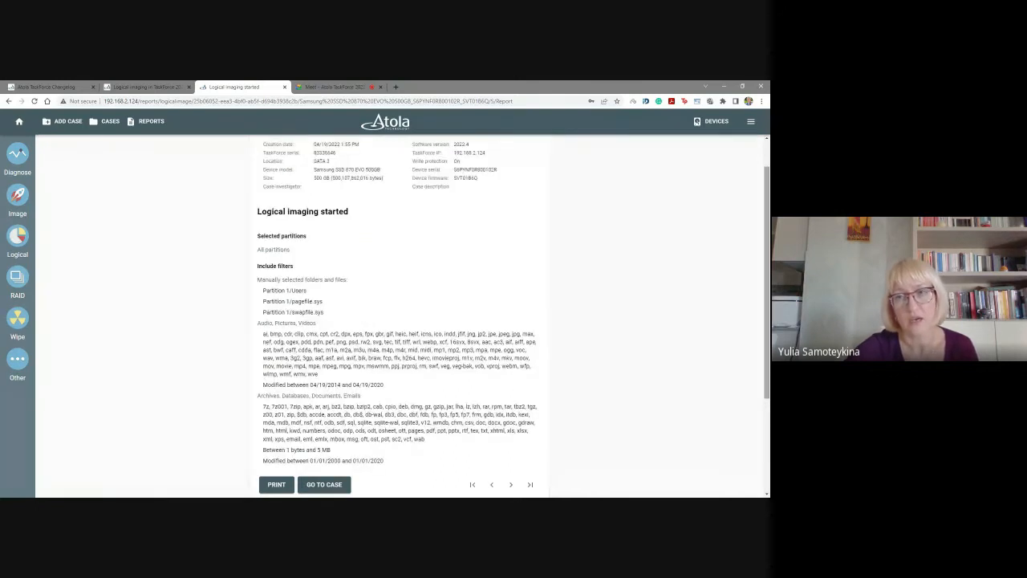
{"action": "scroll", "coordinate": [271, 226], "scroll_direction": "down", "scroll_amount": 3}
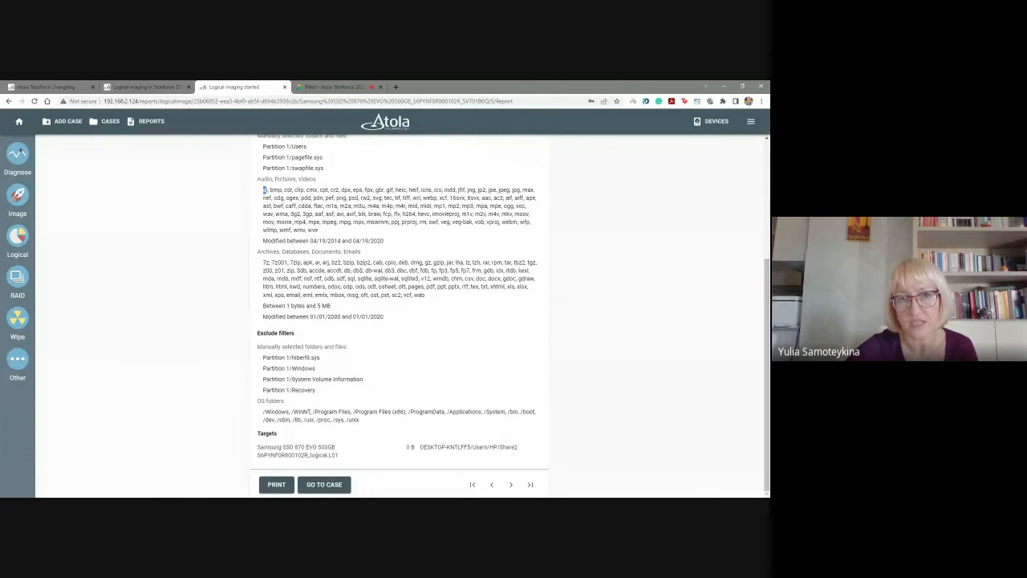
{"action": "left_click_drag", "start_coordinate": [264, 191], "coordinate": [321, 232]}
{"action": "left_click", "coordinate": [325, 234]}
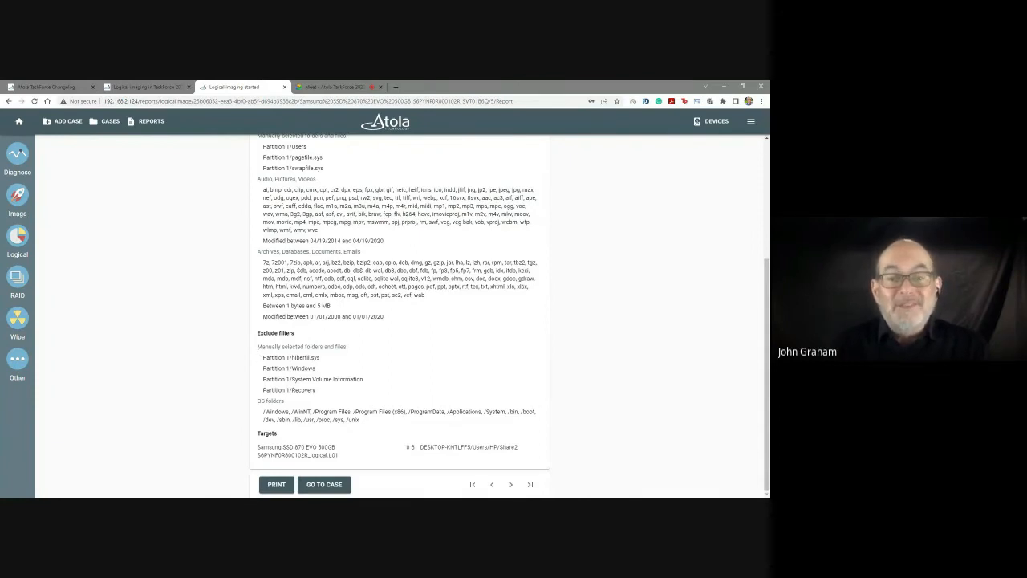
Open the six-device RAID 0 with 8 KB block size from the device list and unmount it.
{"action": "left_click", "coordinate": [20, 122]}
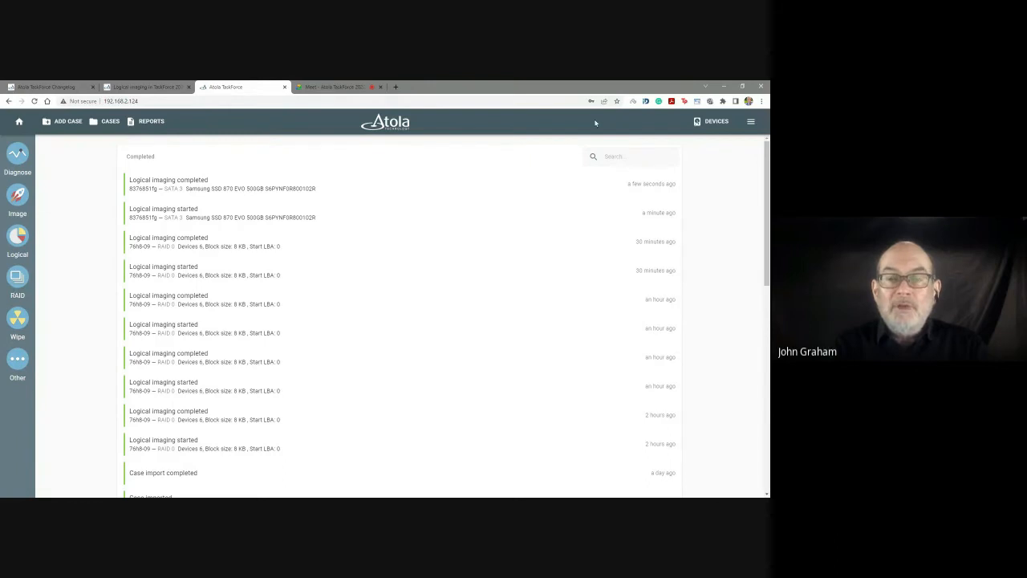
{"action": "left_click", "coordinate": [717, 122]}
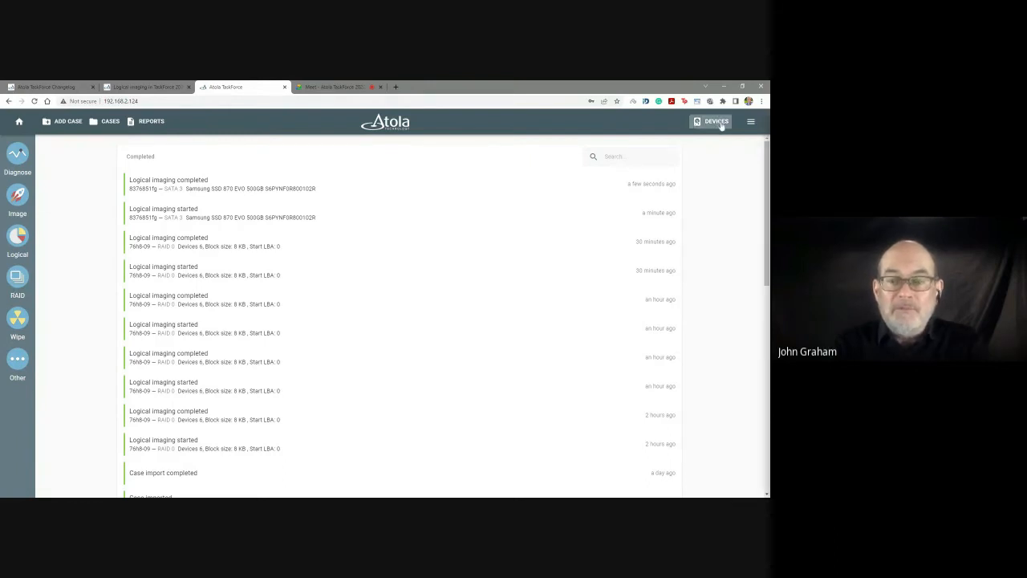
{"action": "scroll", "coordinate": [396, 268], "scroll_direction": "down", "scroll_amount": 5}
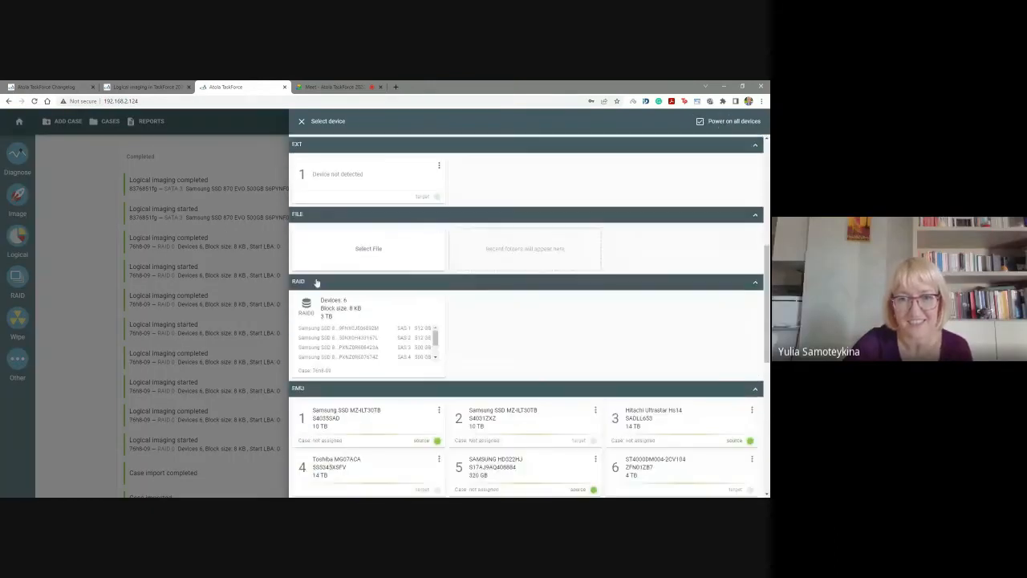
{"action": "left_click", "coordinate": [357, 325]}
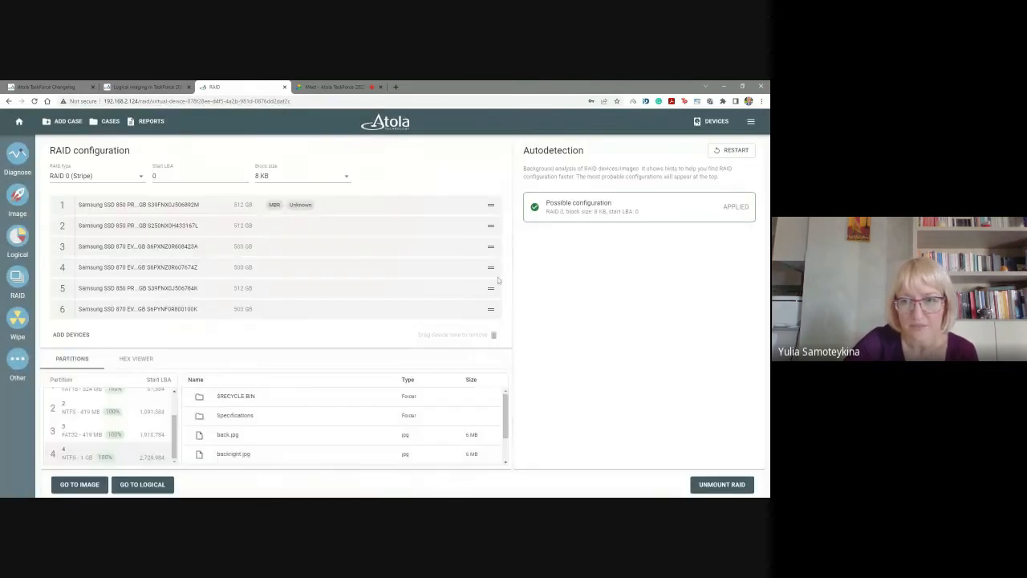
{"action": "left_click", "coordinate": [700, 486]}
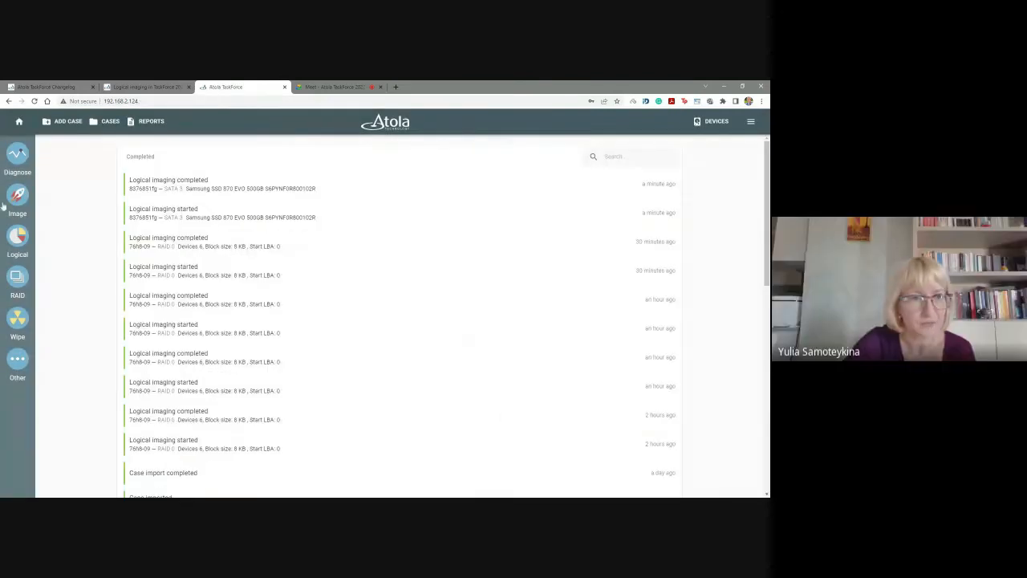
Select the six Samsung SSDs on SAS ports 1 to 6 as RAID source devices and continue to the RAID configuration.
{"action": "left_click", "coordinate": [17, 281]}
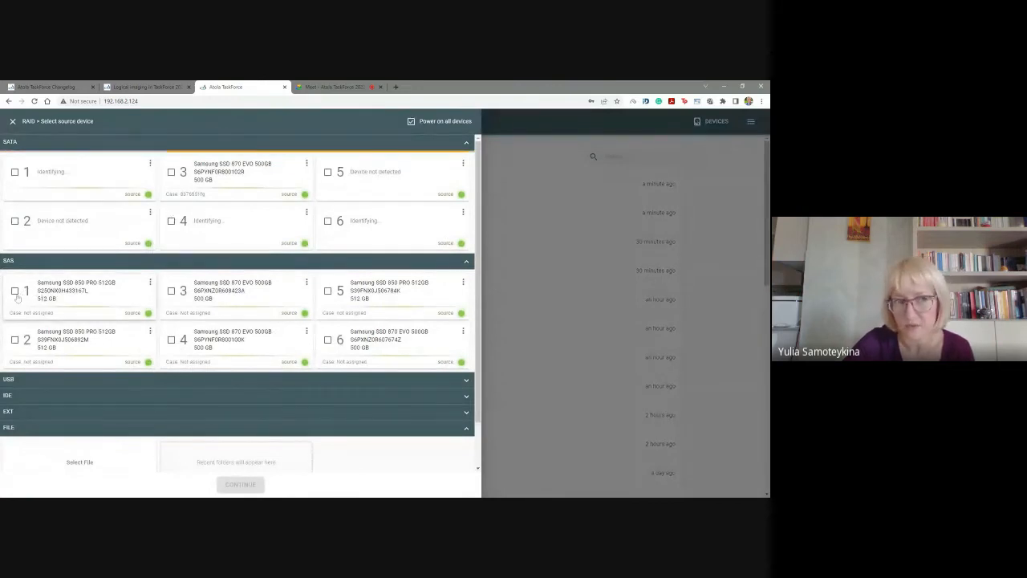
{"action": "left_click", "coordinate": [14, 291]}
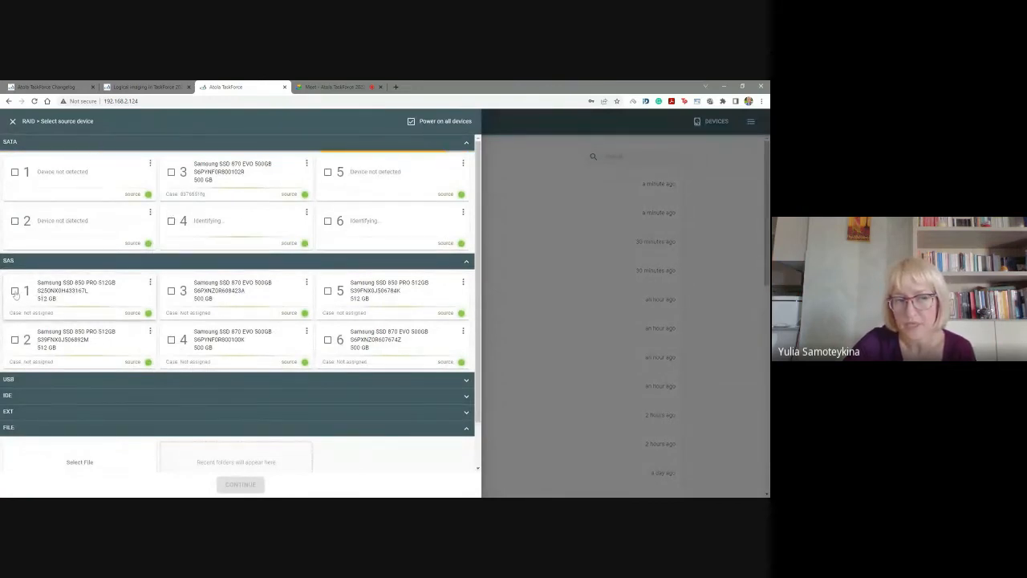
{"action": "left_click", "coordinate": [14, 340]}
{"action": "left_click", "coordinate": [171, 292]}
{"action": "left_click", "coordinate": [171, 340]}
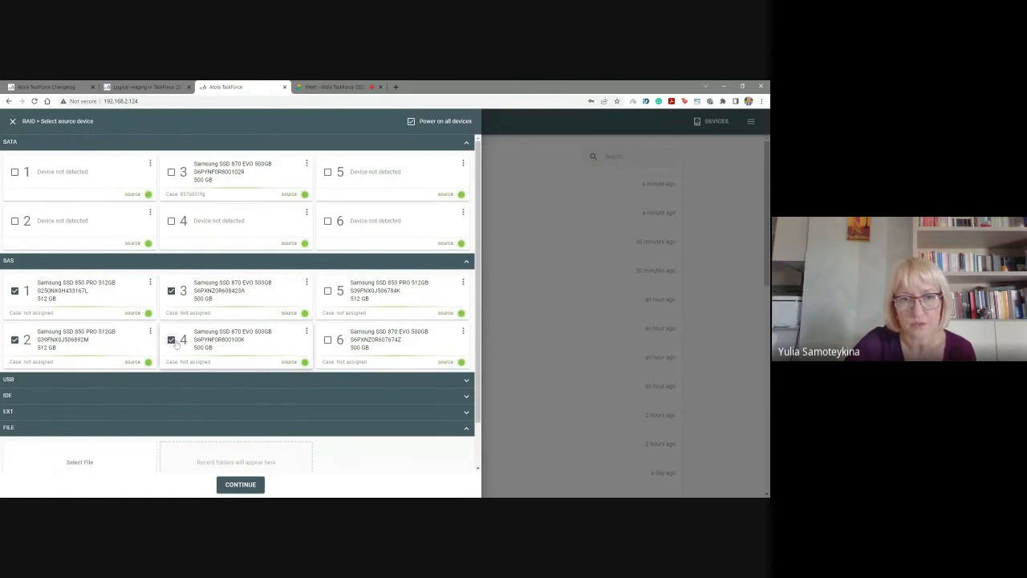
{"action": "left_click", "coordinate": [328, 292]}
{"action": "left_click", "coordinate": [327, 340]}
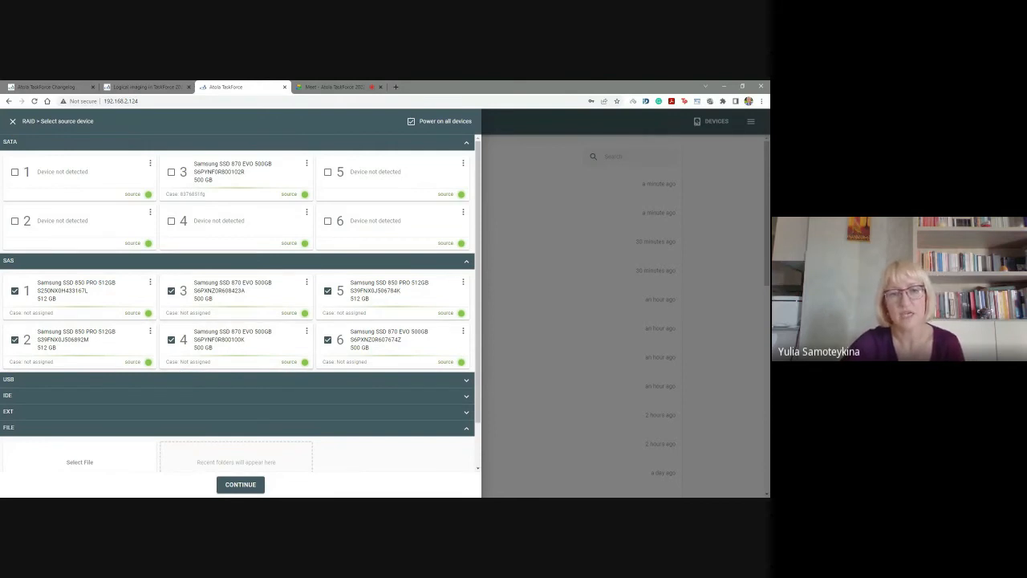
{"action": "left_click", "coordinate": [241, 485]}
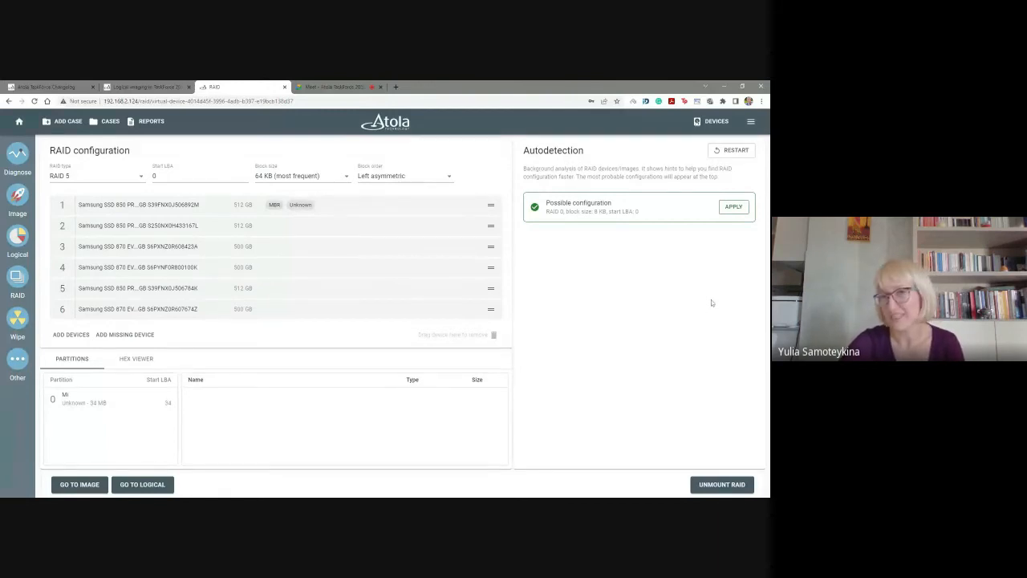
Apply the autodetected RAID 0 configuration with 8 KB block size and start LBA 0, and take the array to logical imaging.
{"action": "left_click", "coordinate": [740, 210]}
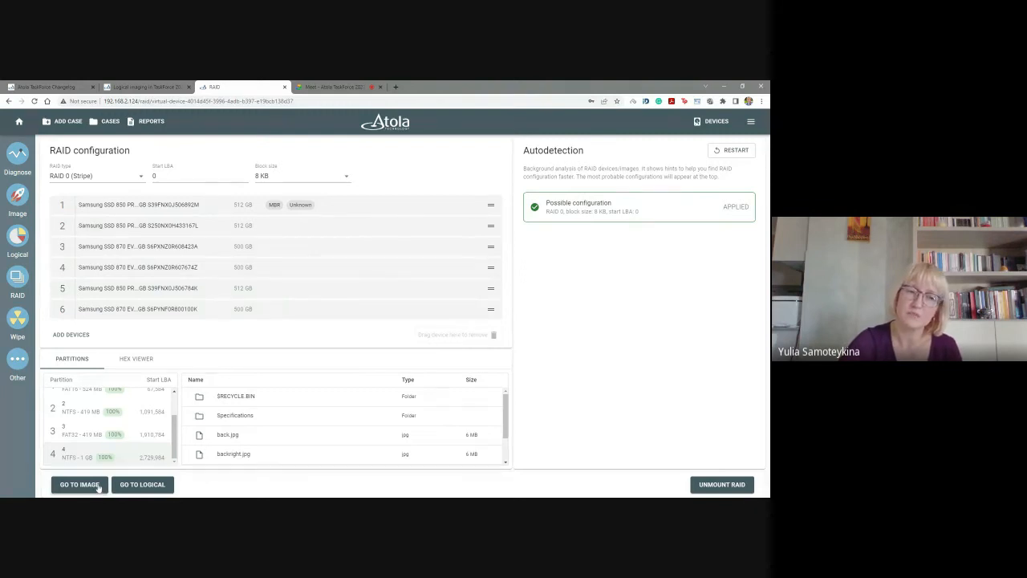
{"action": "left_click", "coordinate": [144, 481]}
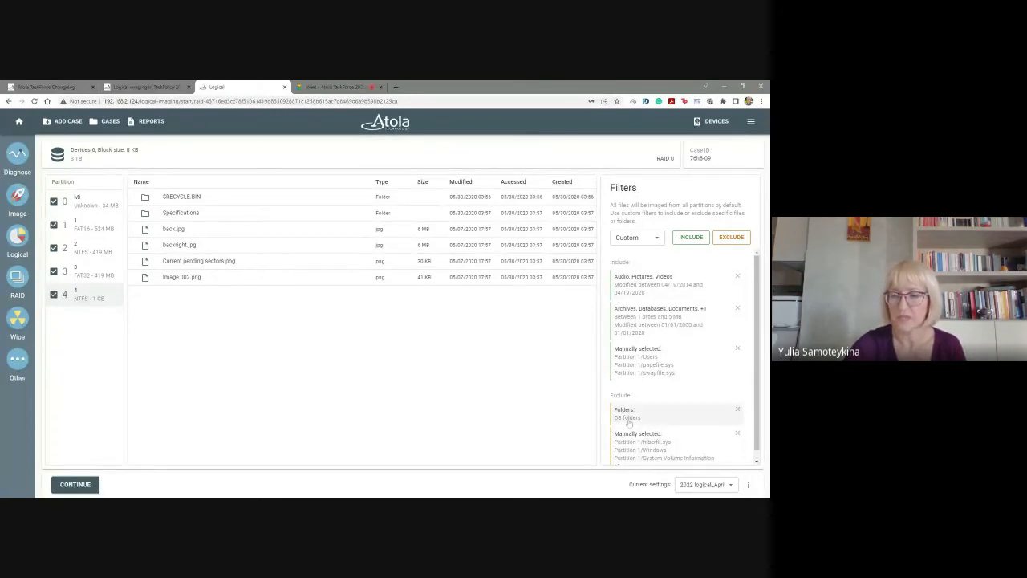
Try the "Shared settings" preset for the RAID's logical imaging and switch the current settings to "multimedia search".
{"action": "left_click", "coordinate": [729, 486]}
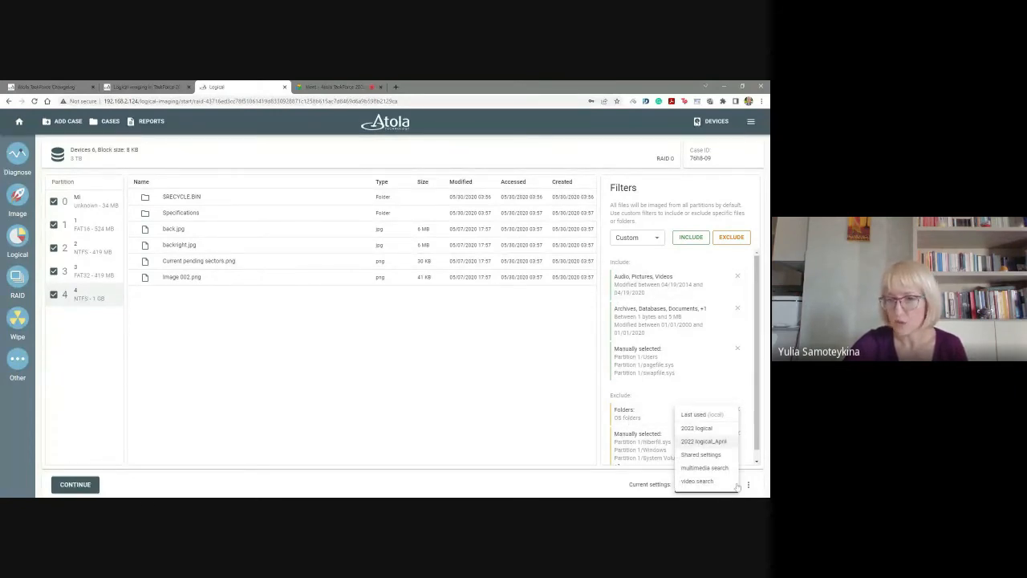
{"action": "left_click", "coordinate": [707, 454]}
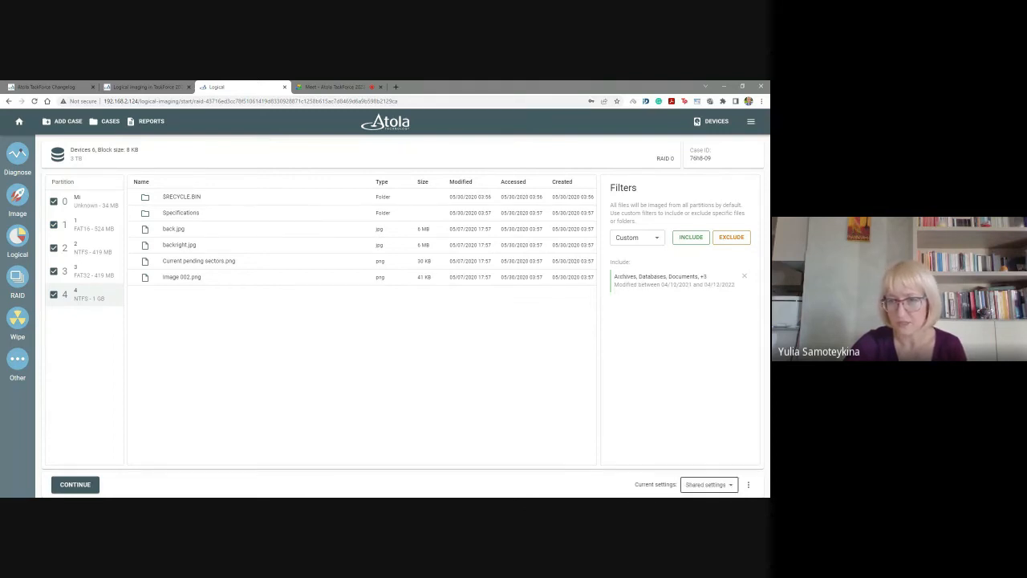
{"action": "left_click", "coordinate": [706, 485]}
{"action": "left_click", "coordinate": [711, 468]}
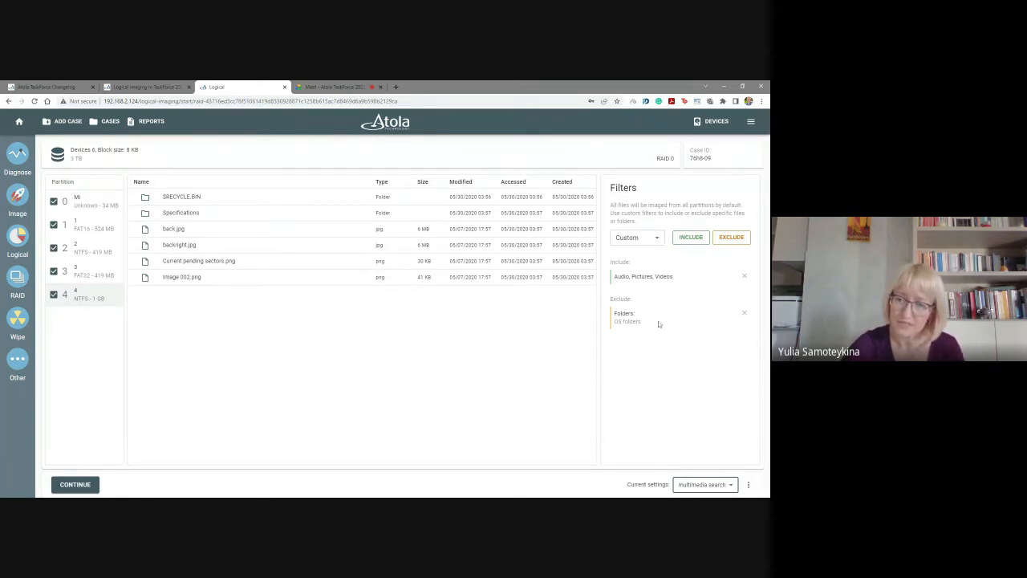
Apply the "2022 logical" preset to the RAID's logical imaging and add an include filter for the Virtual machines file type.
{"action": "left_click", "coordinate": [726, 491]}
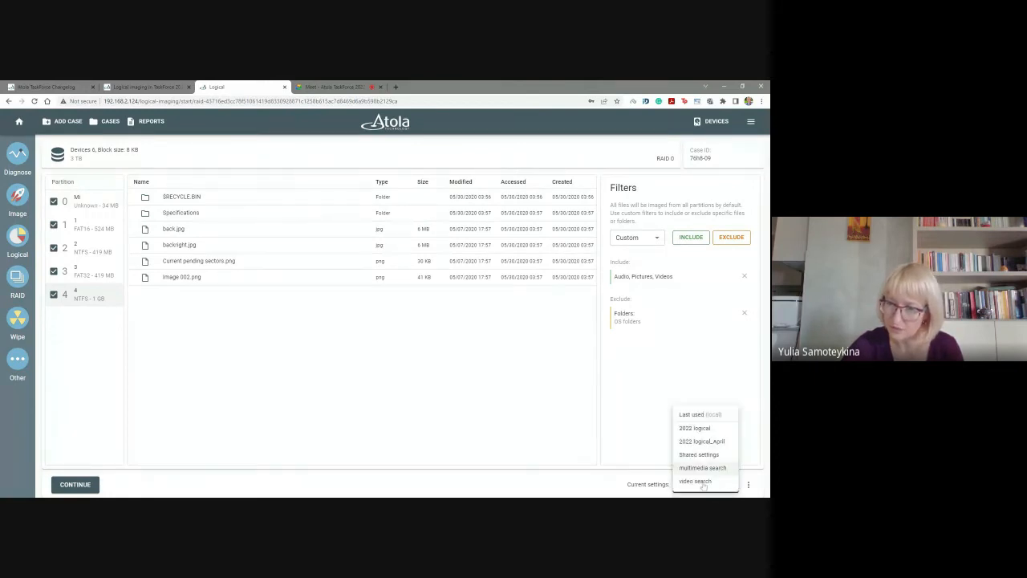
{"action": "left_click", "coordinate": [711, 443]}
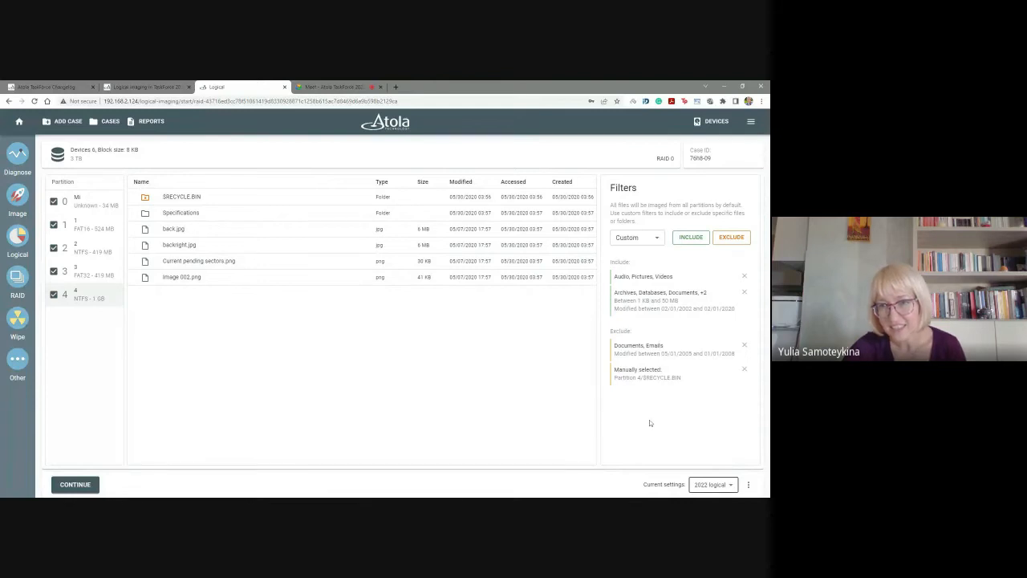
{"action": "left_click", "coordinate": [691, 241]}
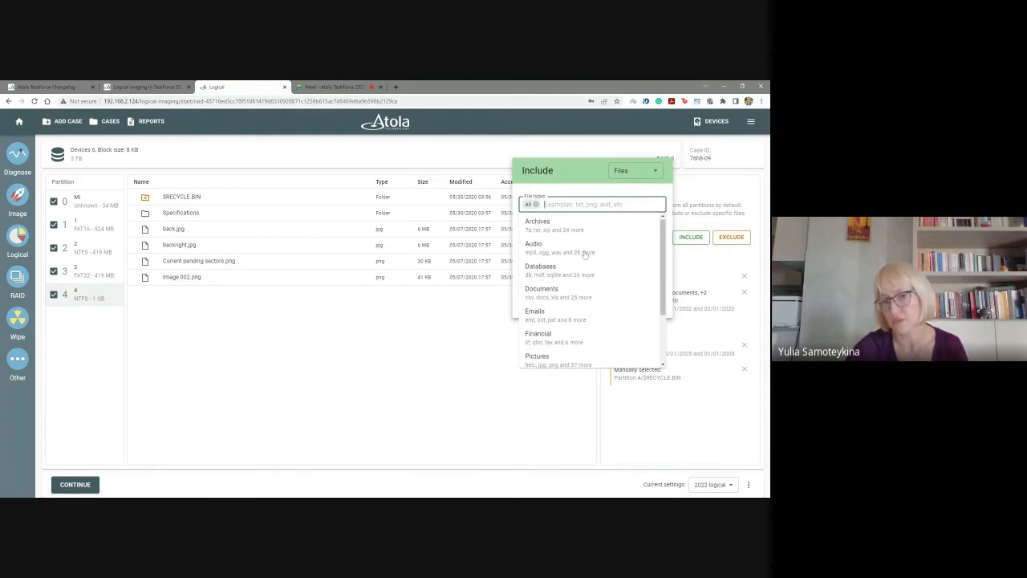
{"action": "scroll", "coordinate": [581, 255], "scroll_direction": "down", "scroll_amount": 2}
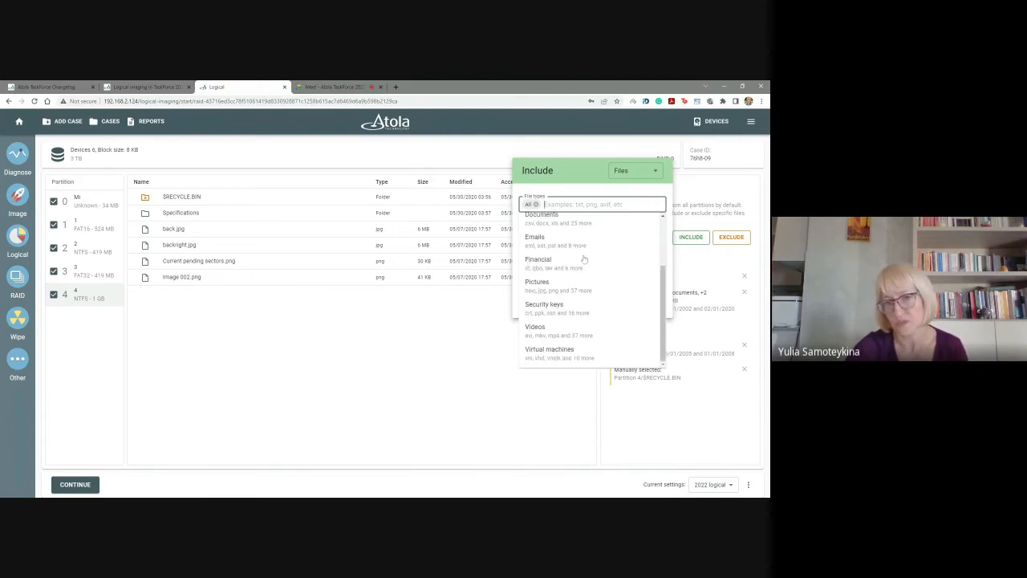
{"action": "left_click", "coordinate": [556, 361]}
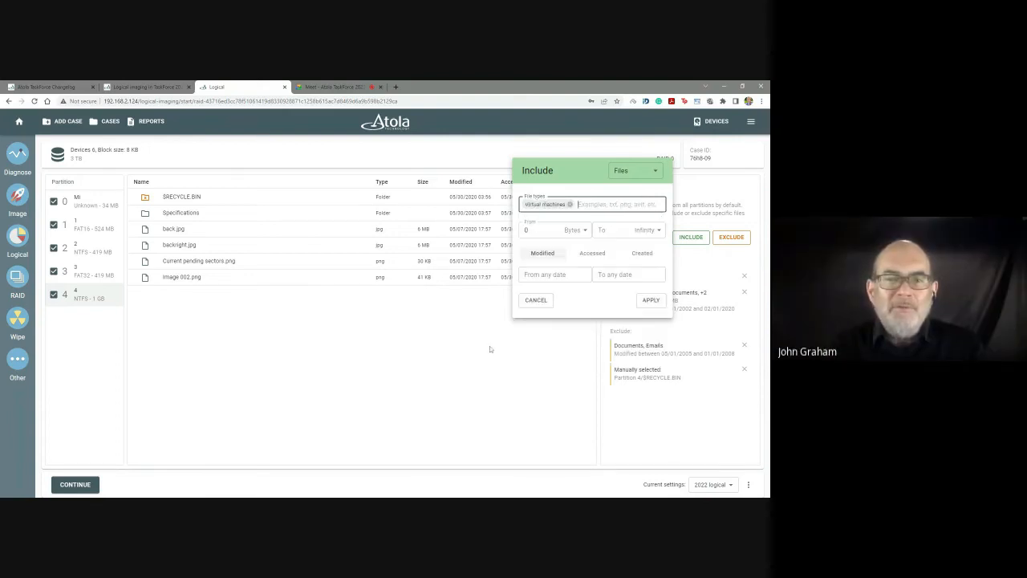
{"action": "left_click", "coordinate": [654, 300]}
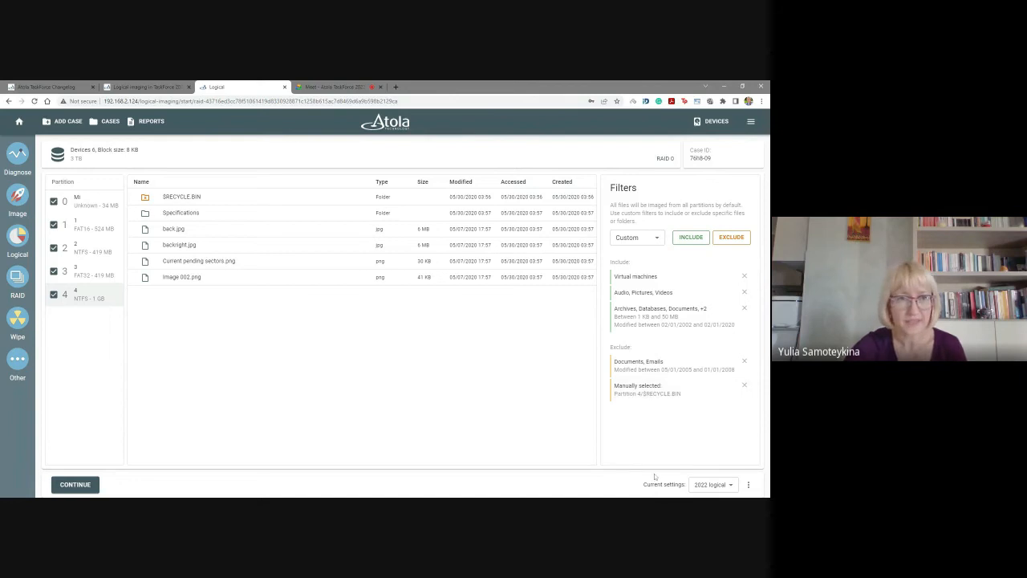
Manually exclude the Specifications folder on partition 4 and deselect partitions 2 and 0 from imaging.
{"action": "double_click", "coordinate": [145, 213]}
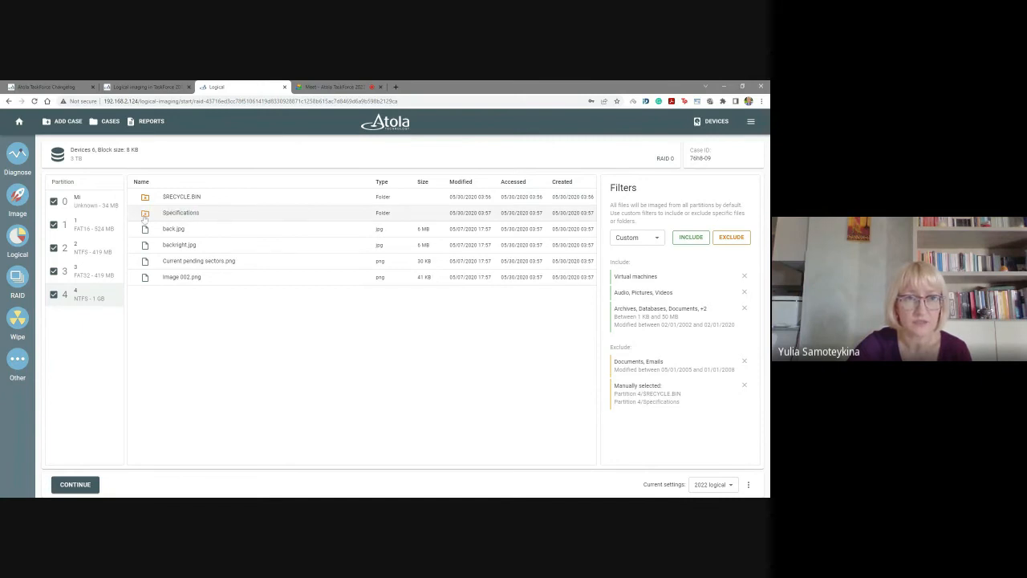
{"action": "left_click", "coordinate": [145, 214]}
{"action": "left_click", "coordinate": [145, 214]}
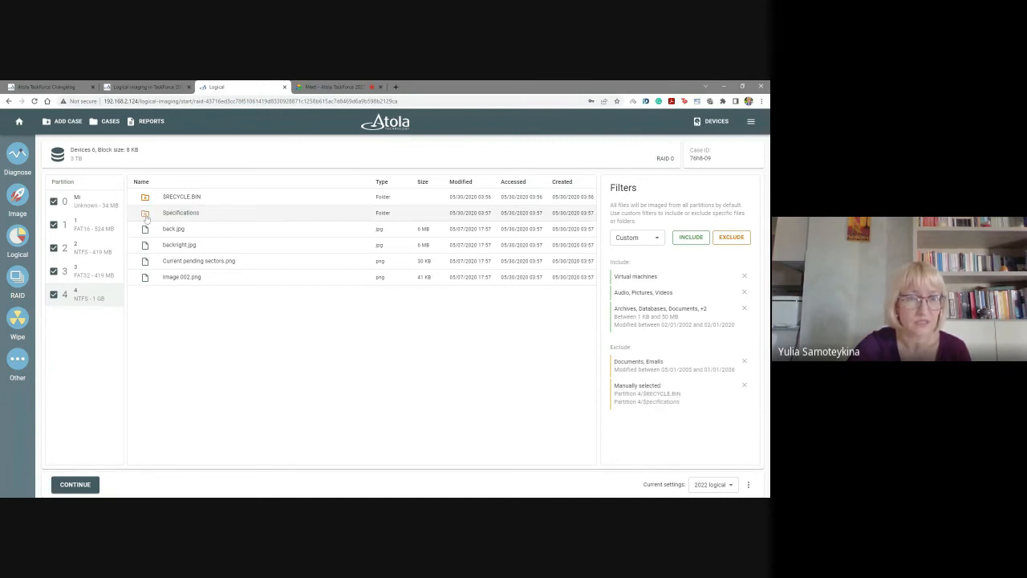
{"action": "left_click", "coordinate": [54, 248]}
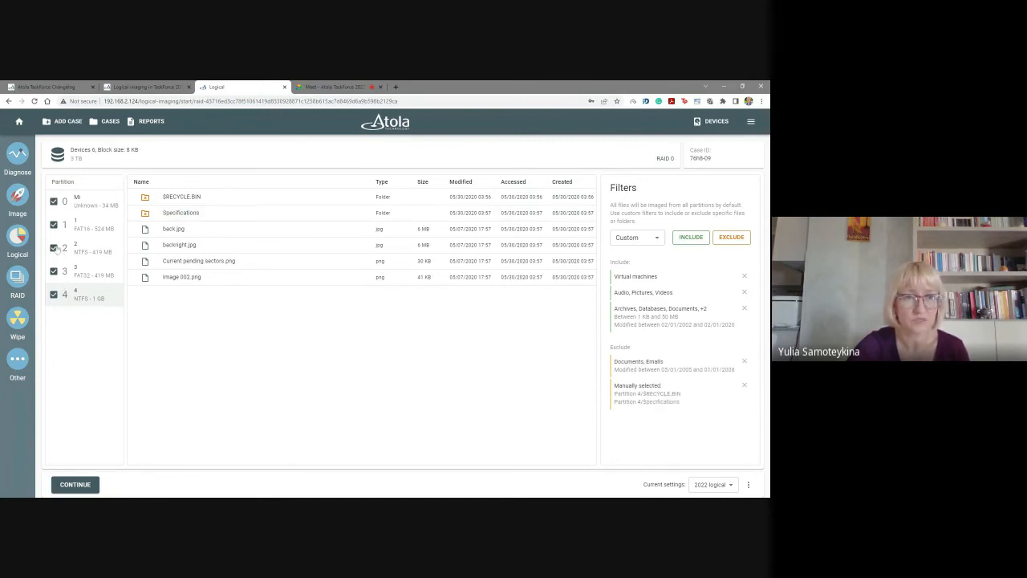
{"action": "left_click", "coordinate": [54, 201]}
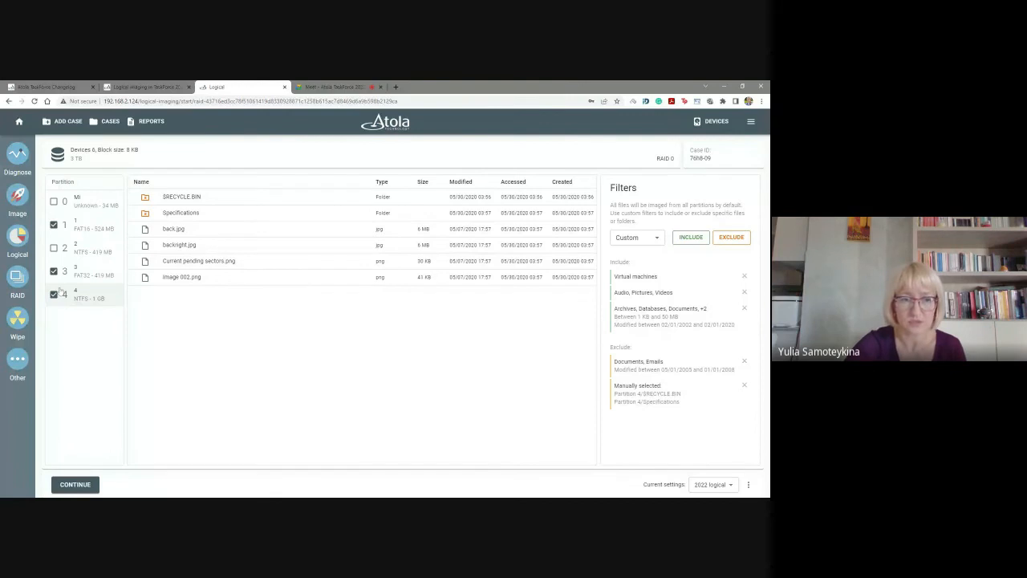
Create the L01 target file "Devices 6, Block size 8 KB_logical" in the Share2 folder and start the logical imaging.
{"action": "left_click", "coordinate": [74, 485]}
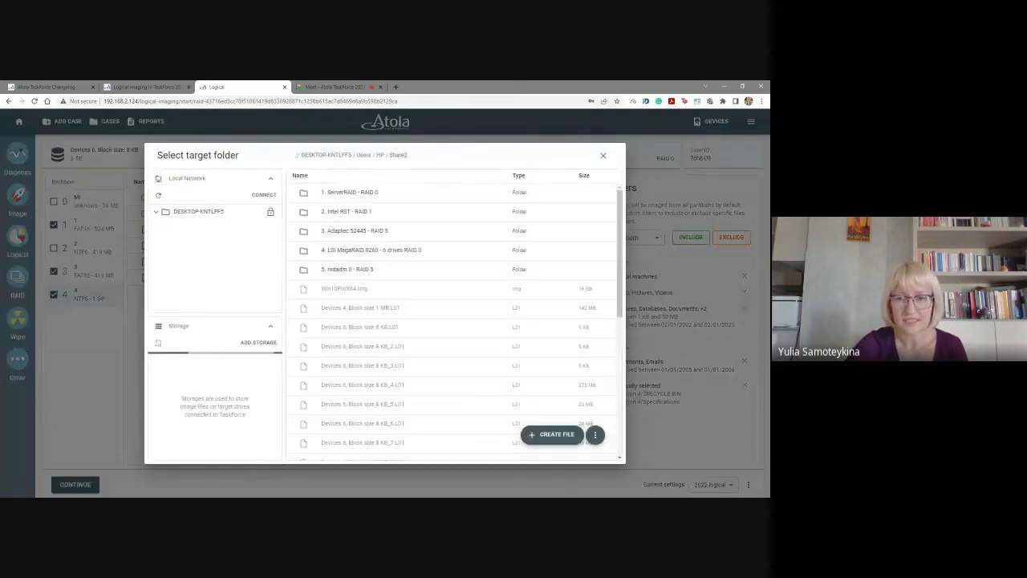
{"action": "left_click", "coordinate": [540, 434]}
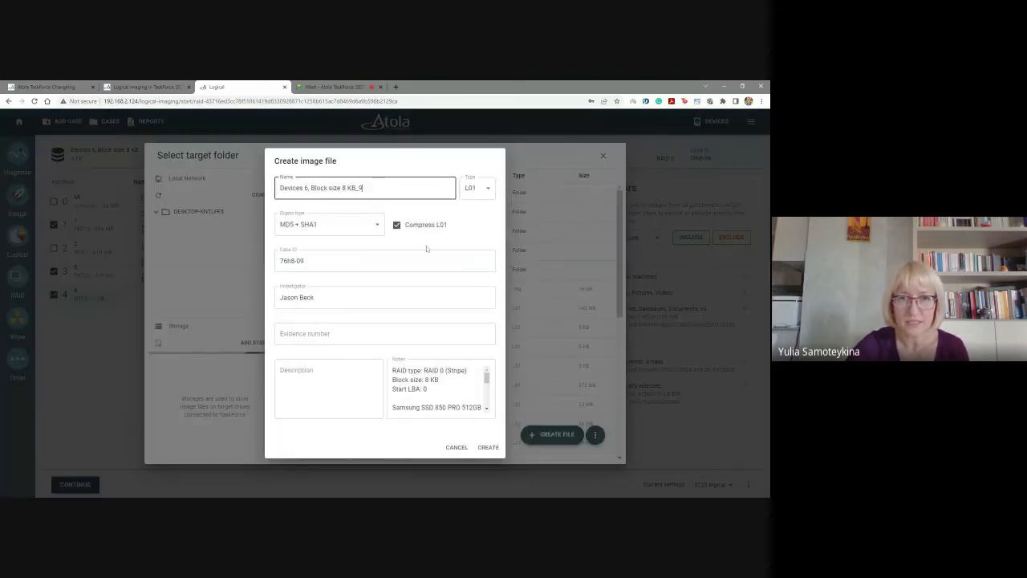
{"action": "type", "text": "_lo"}
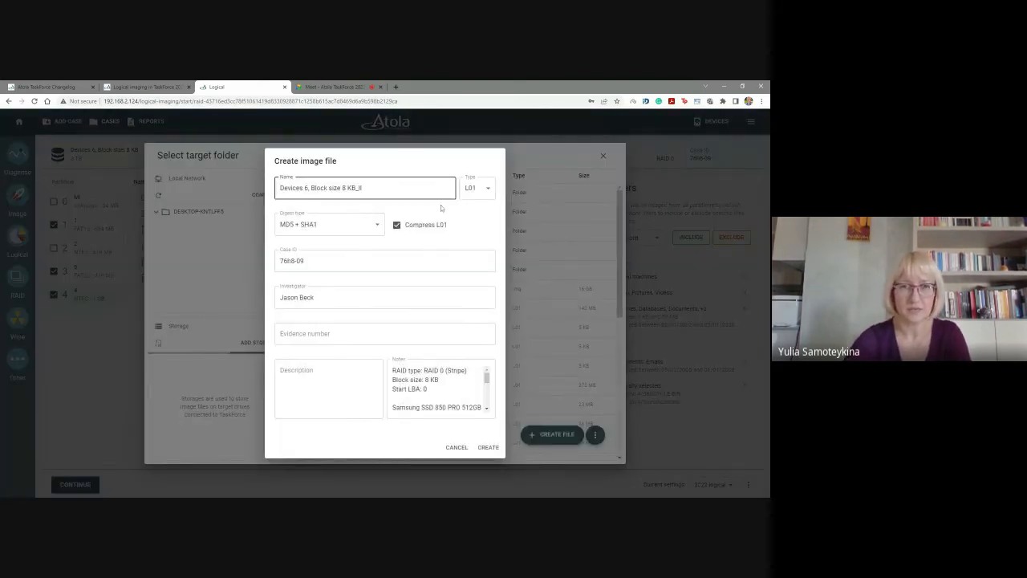
{"action": "type", "text": "gical"}
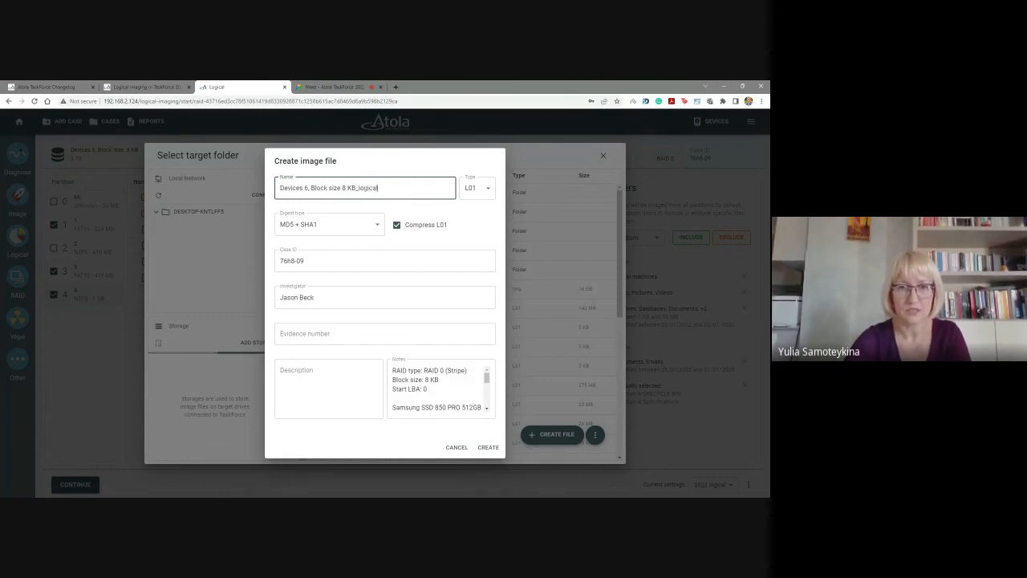
{"action": "left_click", "coordinate": [486, 447]}
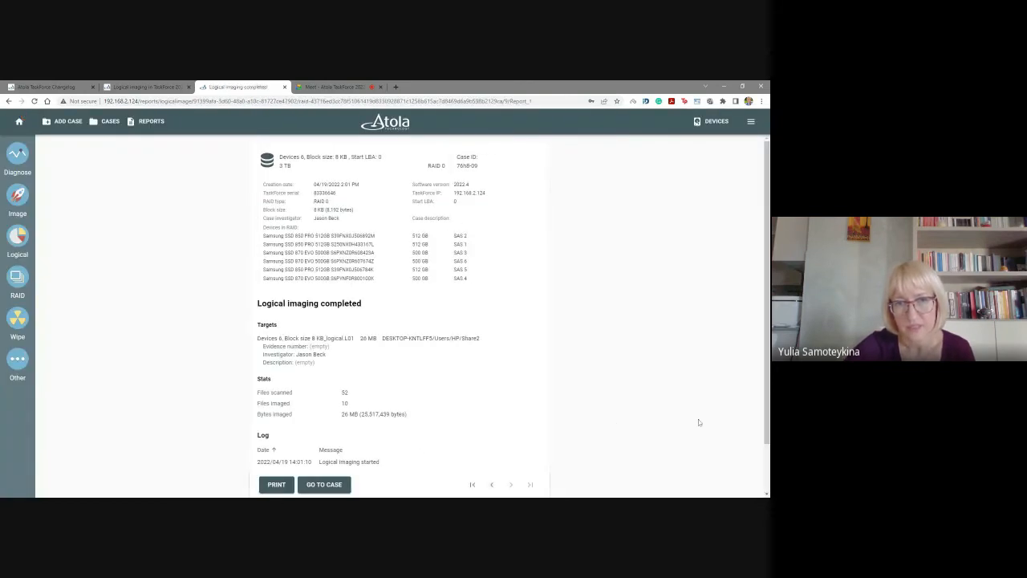
Review the RAID's latest logical imaging completed report and the started report's selected partitions, filters and target.
{"action": "scroll", "coordinate": [339, 337], "scroll_direction": "down", "scroll_amount": 2}
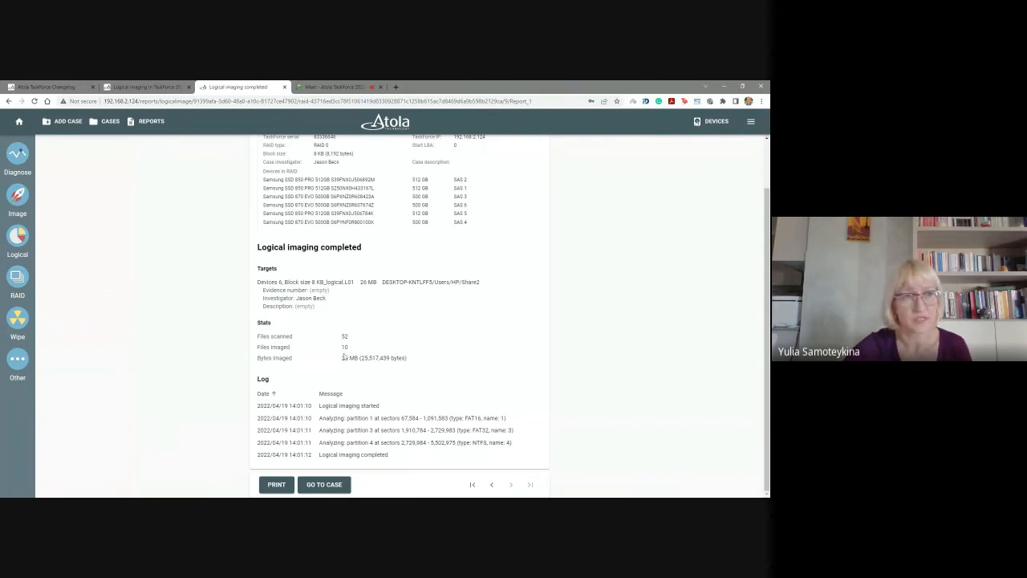
{"action": "left_click", "coordinate": [17, 122]}
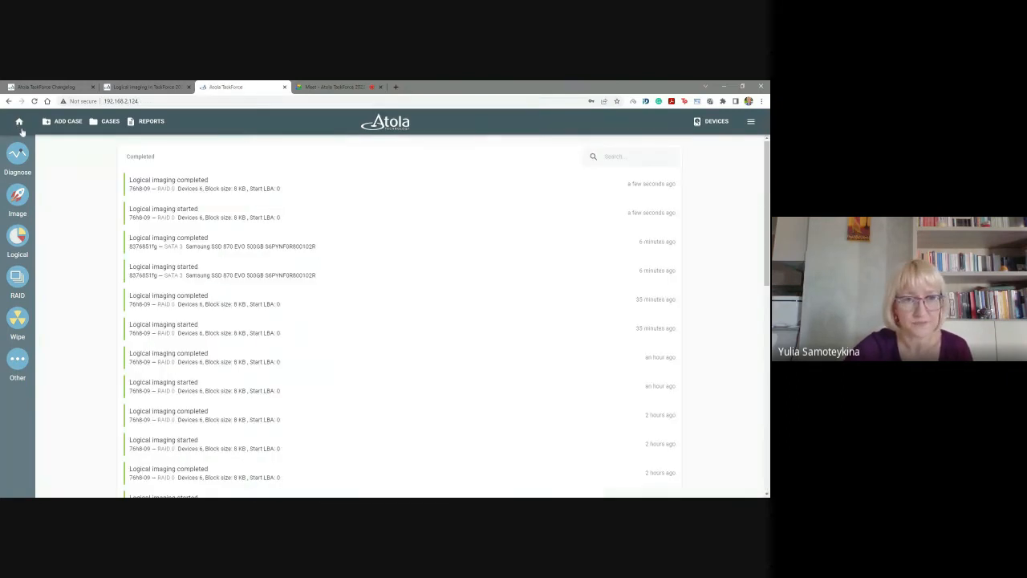
{"action": "left_click", "coordinate": [164, 211]}
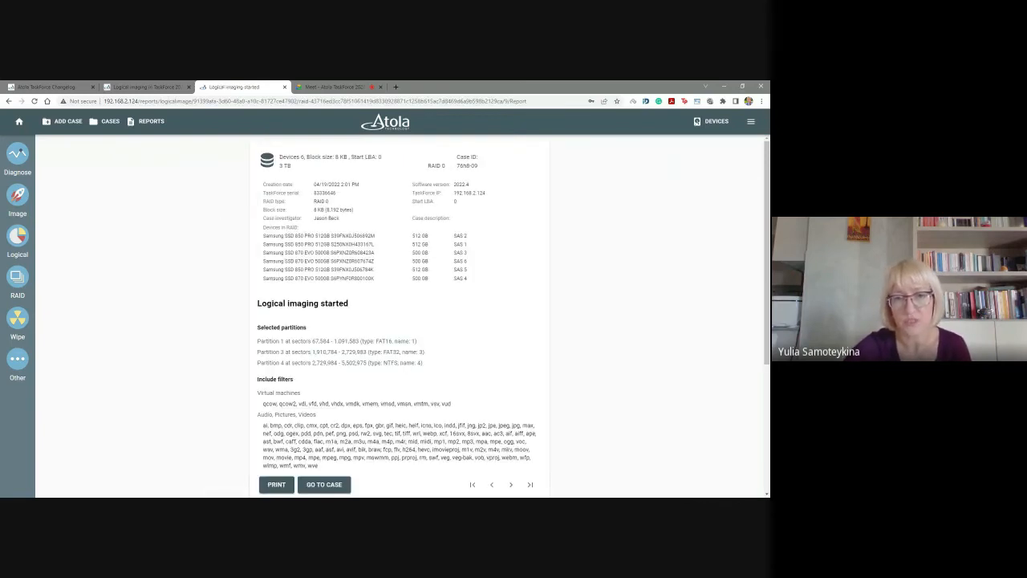
{"action": "scroll", "coordinate": [401, 321], "scroll_direction": "down", "scroll_amount": 3}
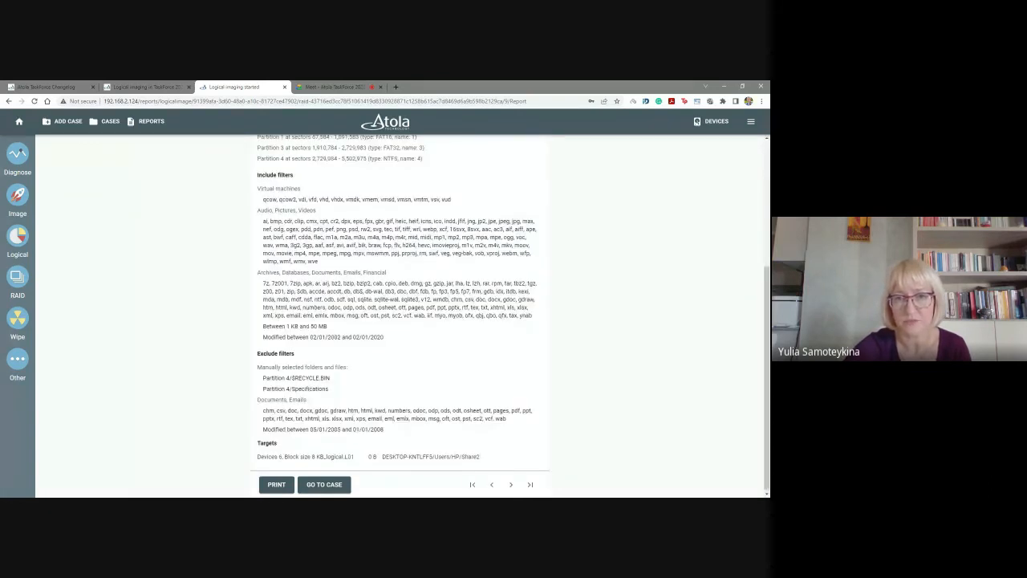
{"action": "scroll", "coordinate": [456, 357], "scroll_direction": "up", "scroll_amount": 3}
{"action": "scroll", "coordinate": [456, 357], "scroll_direction": "down", "scroll_amount": 3}
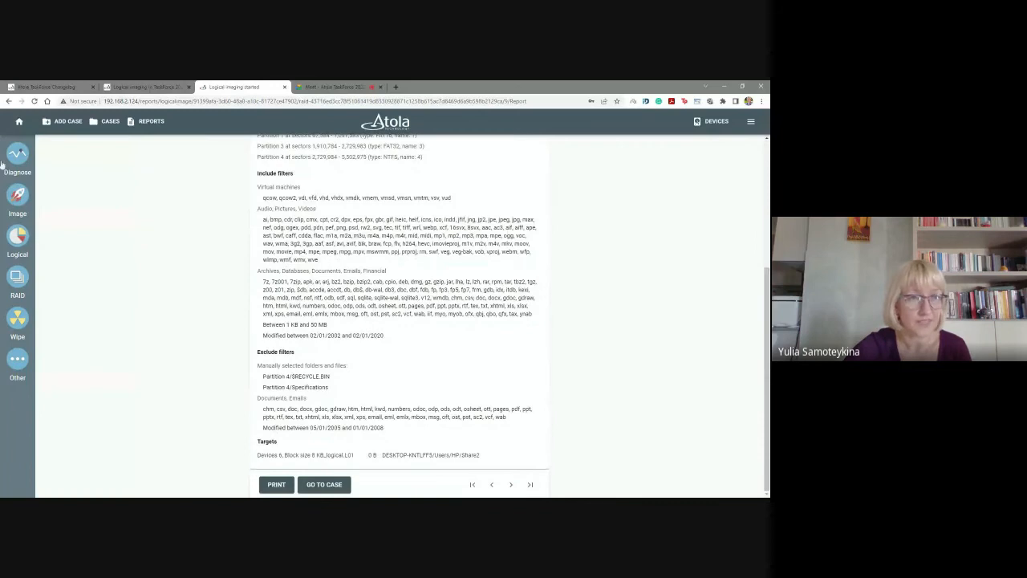
{"action": "left_click", "coordinate": [19, 122]}
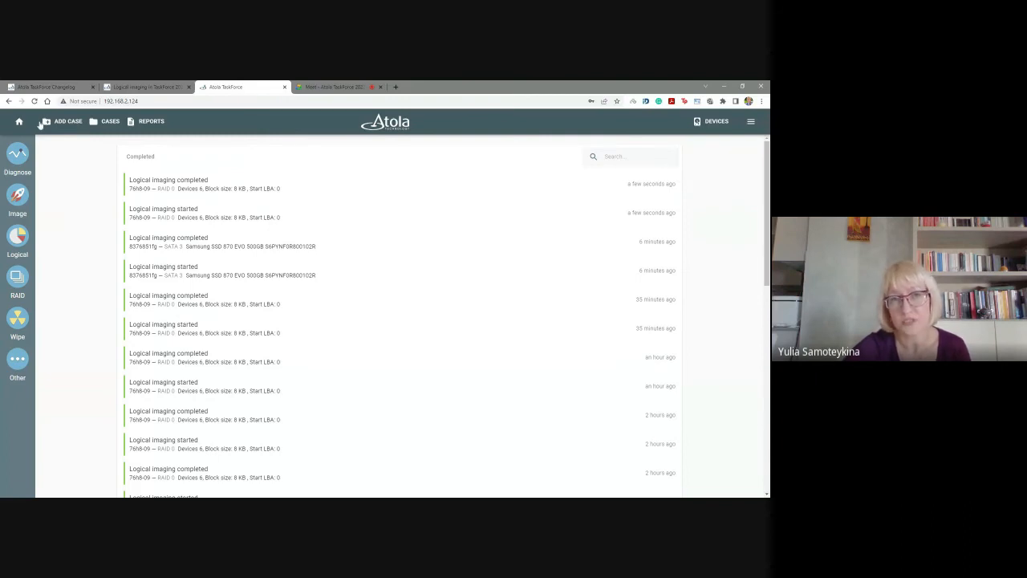
Turn the setting that shows the 'Add case' button on the TaskForce top panel off and back on.
{"action": "left_click", "coordinate": [753, 123]}
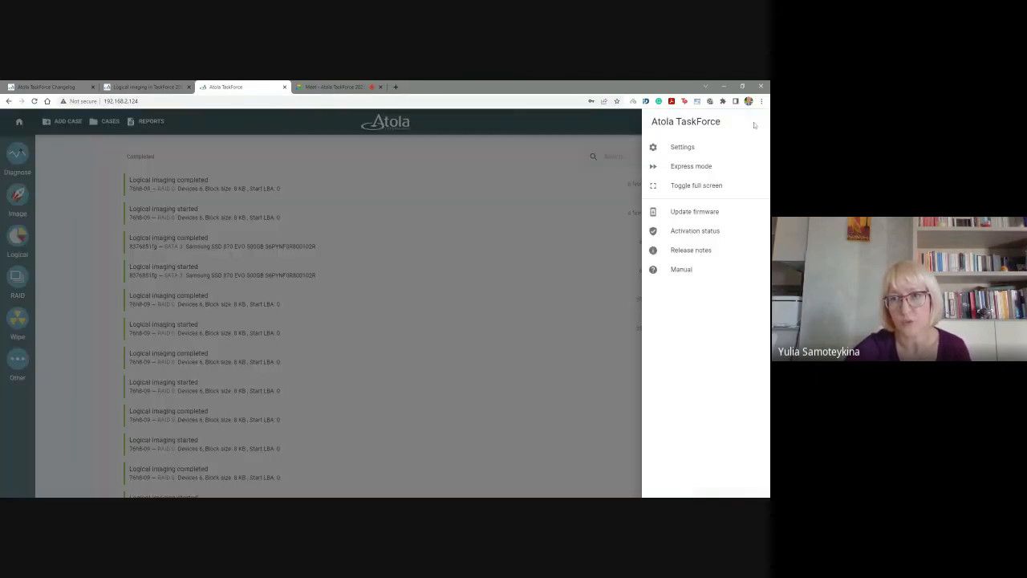
{"action": "left_click", "coordinate": [684, 147]}
{"action": "scroll", "coordinate": [203, 248], "scroll_direction": "down", "scroll_amount": 2}
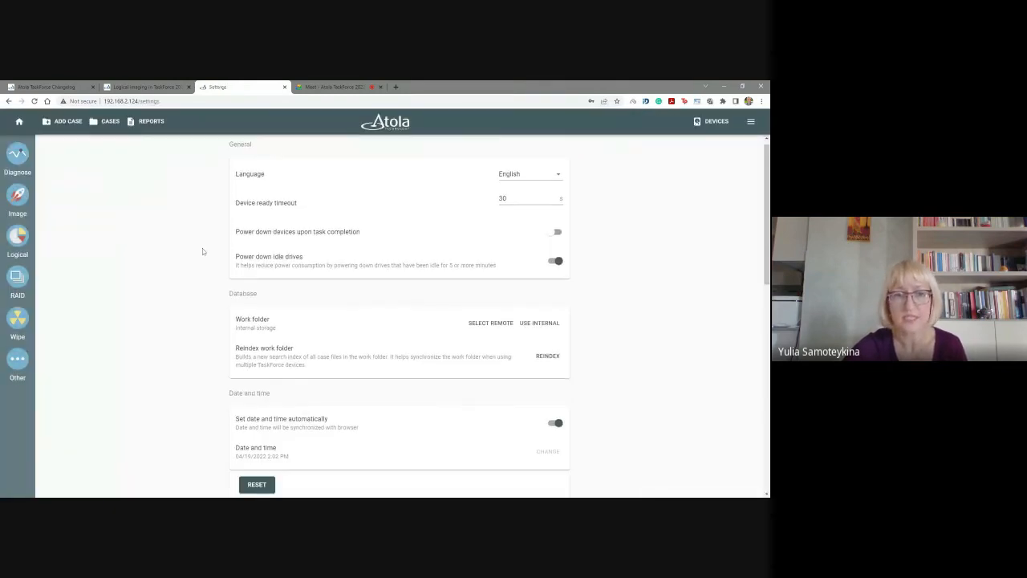
{"action": "scroll", "coordinate": [226, 233], "scroll_direction": "down", "scroll_amount": 2}
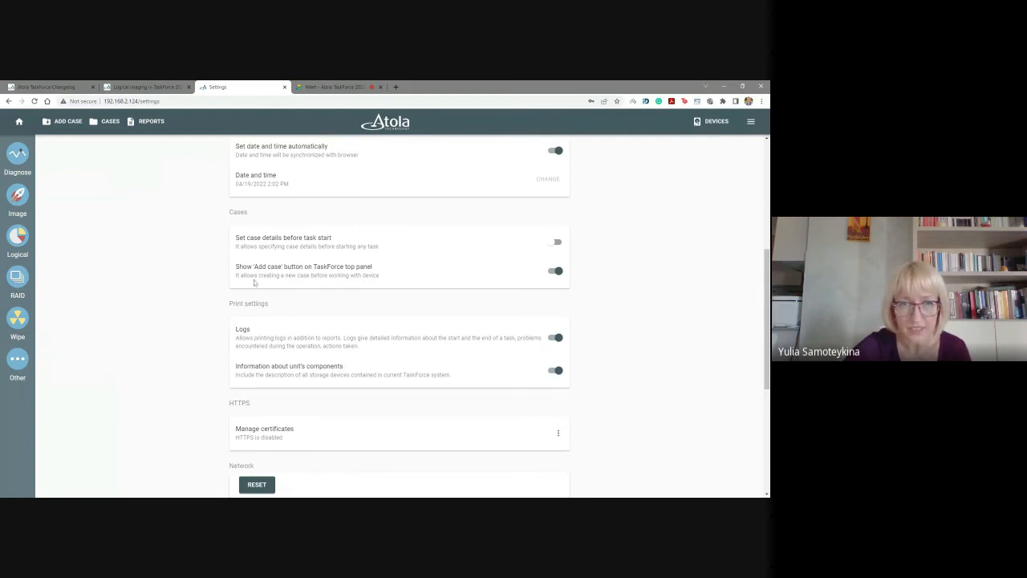
{"action": "left_click", "coordinate": [555, 272]}
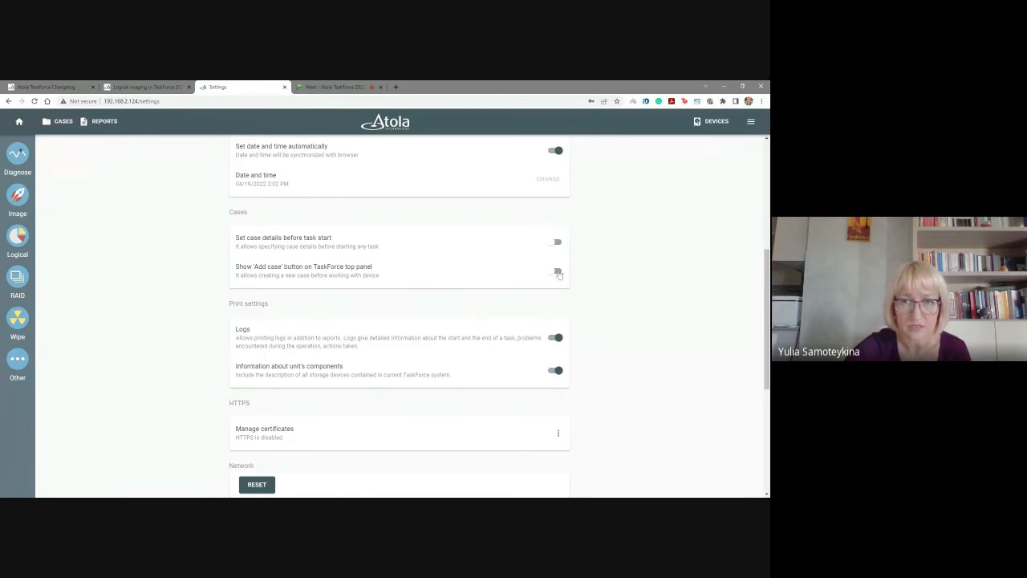
{"action": "left_click", "coordinate": [556, 273]}
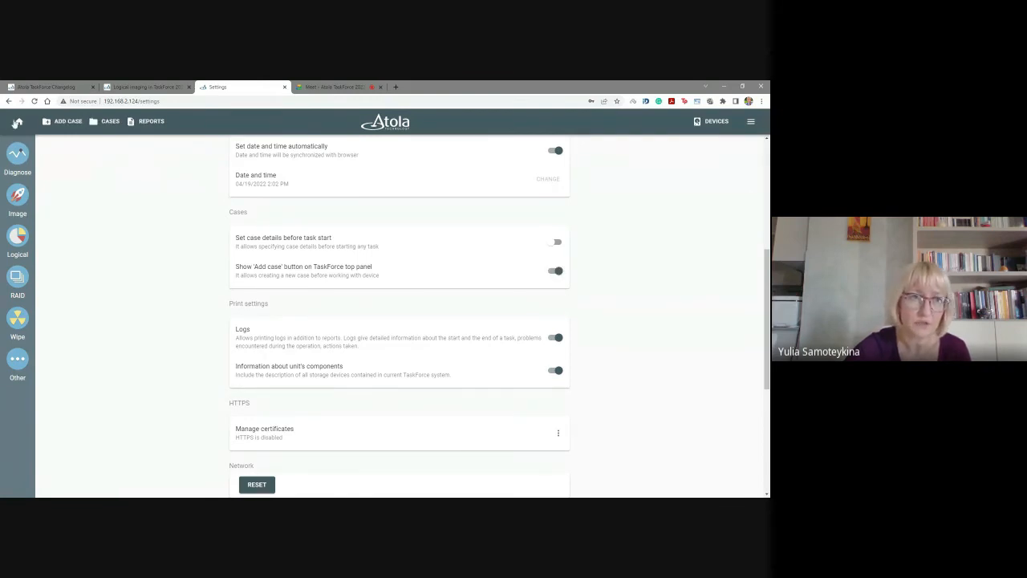
{"action": "left_click", "coordinate": [17, 122]}
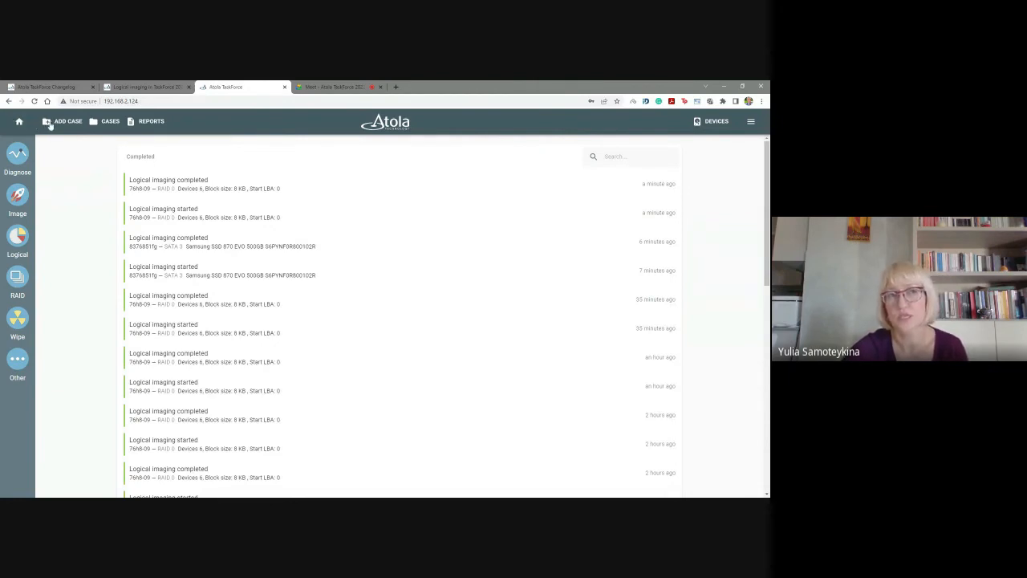
{"action": "left_click", "coordinate": [20, 217]}
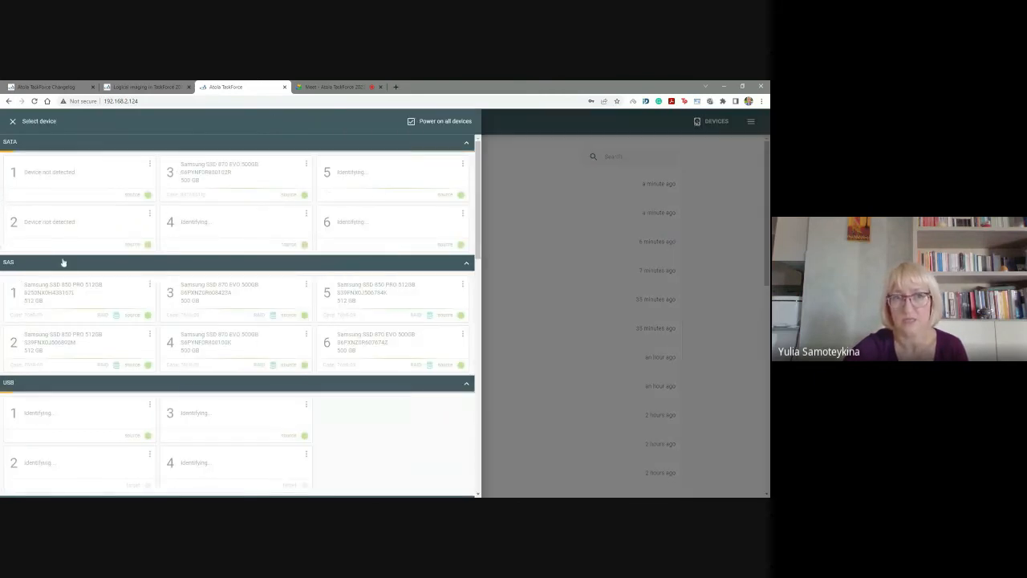
{"action": "left_click", "coordinate": [13, 121]}
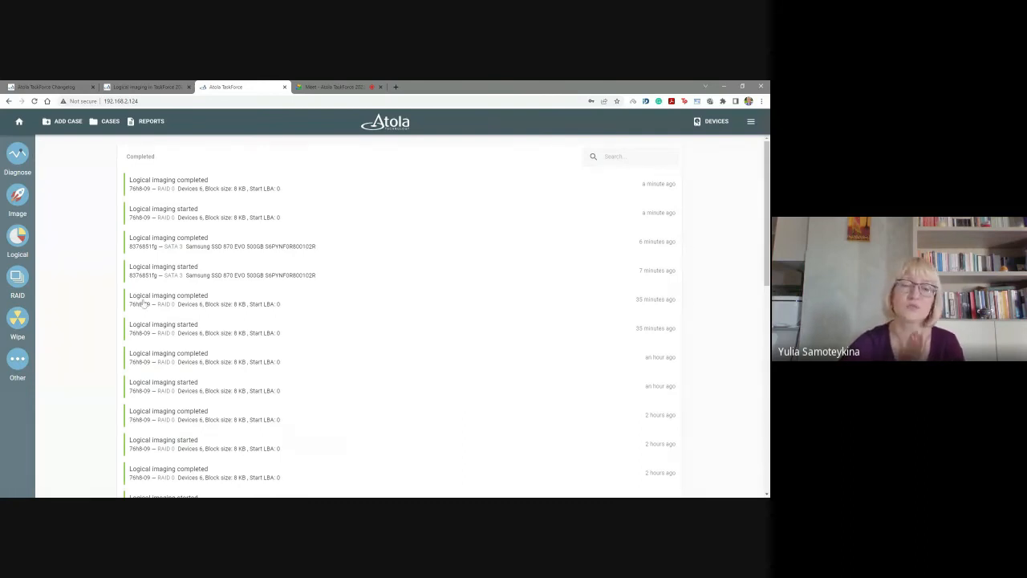
Open the full list of reports and page forward to entries 61–72.
{"action": "left_click", "coordinate": [151, 122]}
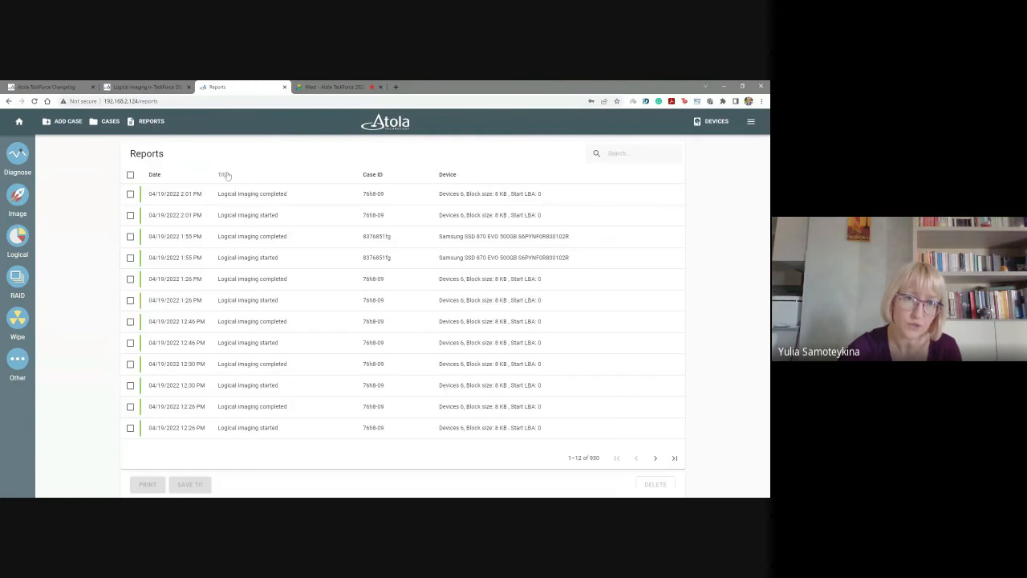
{"action": "left_click", "coordinate": [655, 458]}
{"action": "left_click", "coordinate": [655, 458]}
{"action": "left_click", "coordinate": [654, 458]}
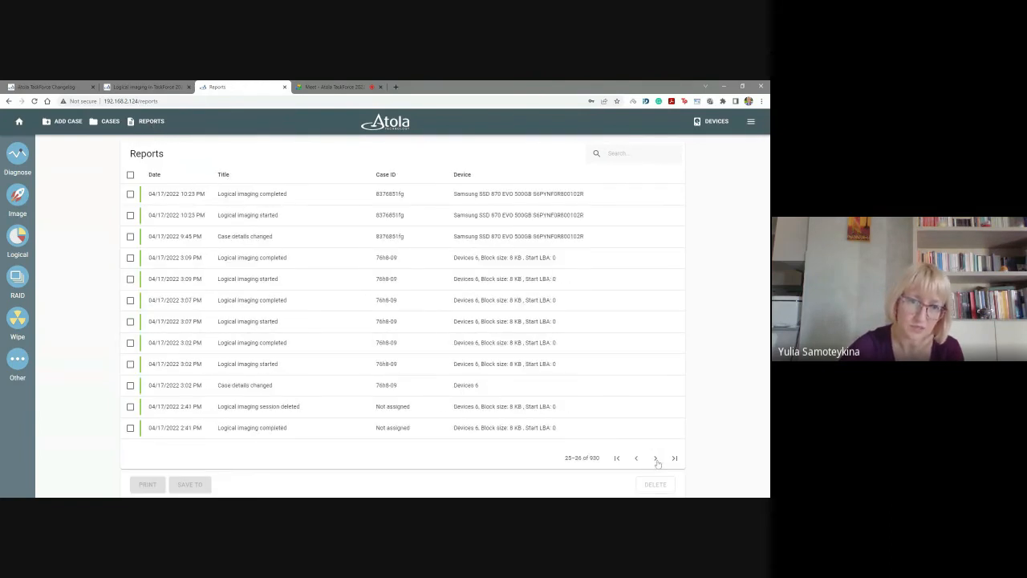
{"action": "left_click", "coordinate": [655, 458]}
{"action": "left_click", "coordinate": [654, 458]}
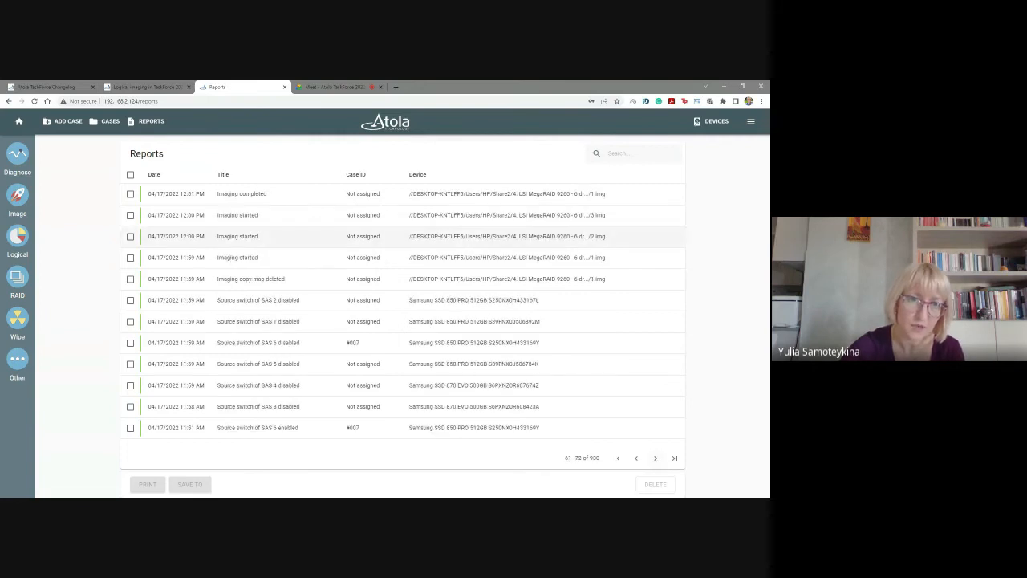
Open case 374 from the cases list and view its Diagnostics completed report.
{"action": "left_click", "coordinate": [96, 122]}
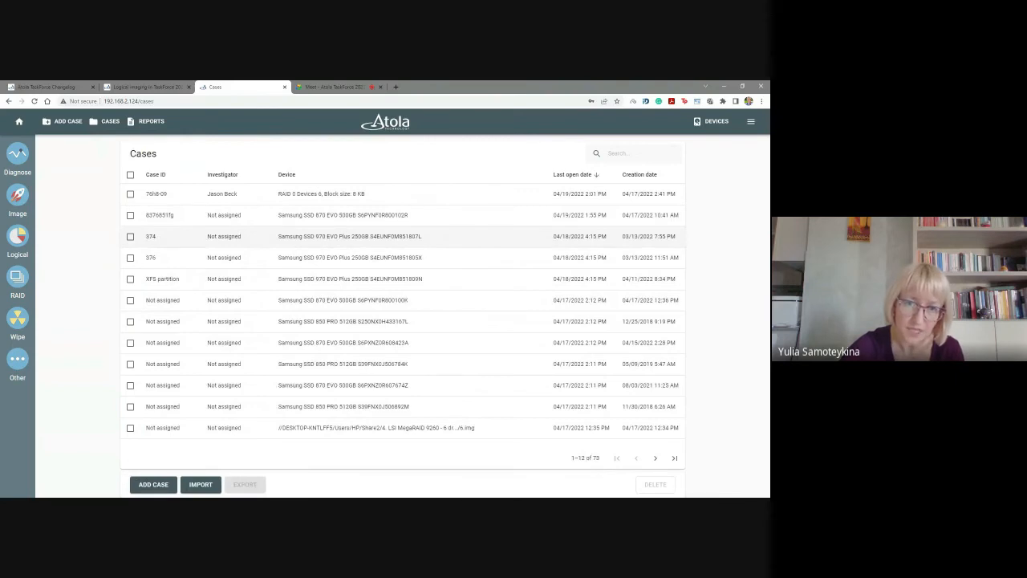
{"action": "left_click", "coordinate": [360, 235]}
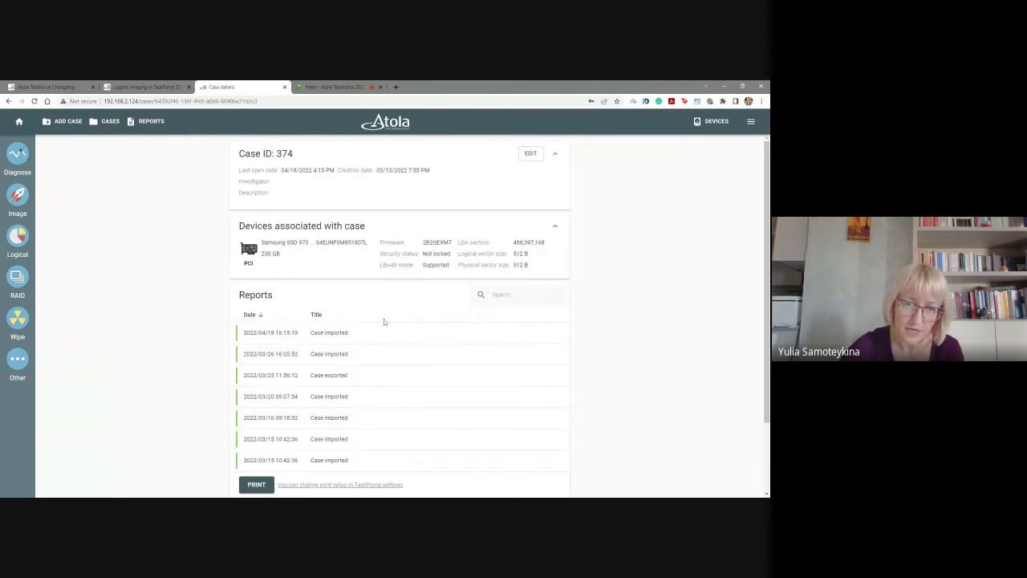
{"action": "scroll", "coordinate": [377, 321], "scroll_direction": "down", "scroll_amount": 2}
{"action": "left_click", "coordinate": [321, 394]}
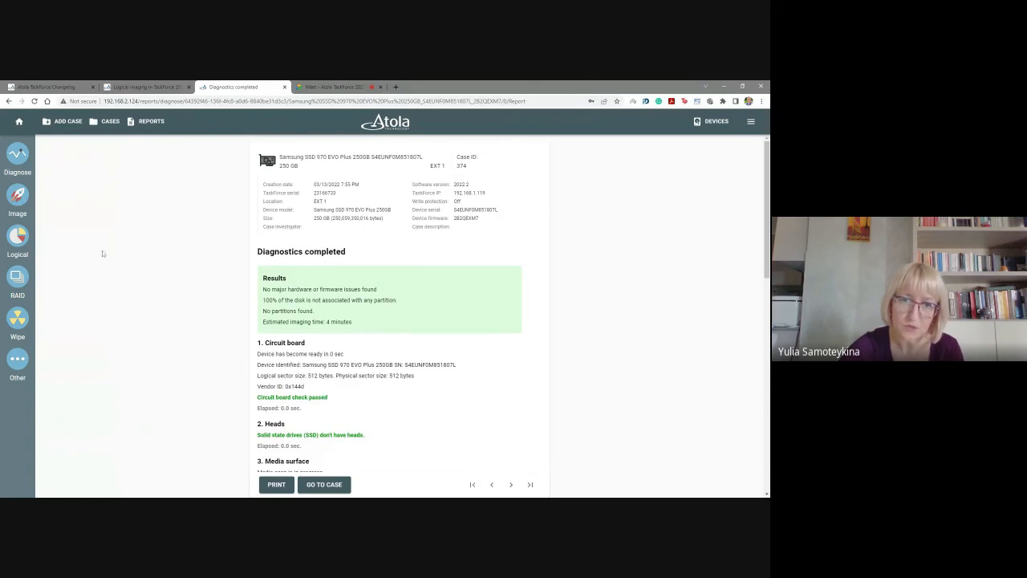
Review the Diagnostics completed report from the circuit board, heads and media surface checks through the firmware SMART table and file system section.
{"action": "scroll", "coordinate": [401, 278], "scroll_direction": "down", "scroll_amount": 10}
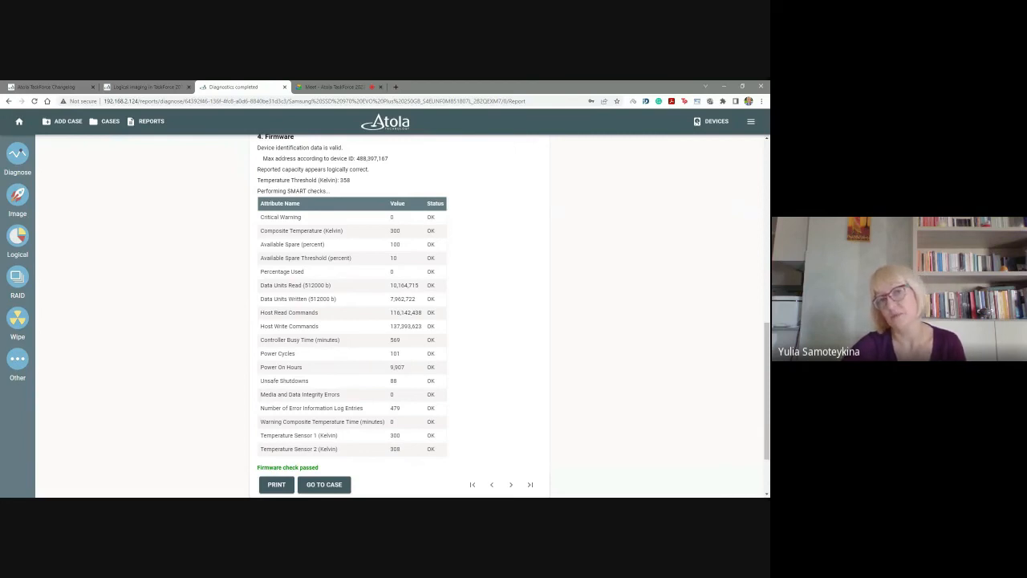
{"action": "scroll", "coordinate": [484, 339], "scroll_direction": "down", "scroll_amount": 2}
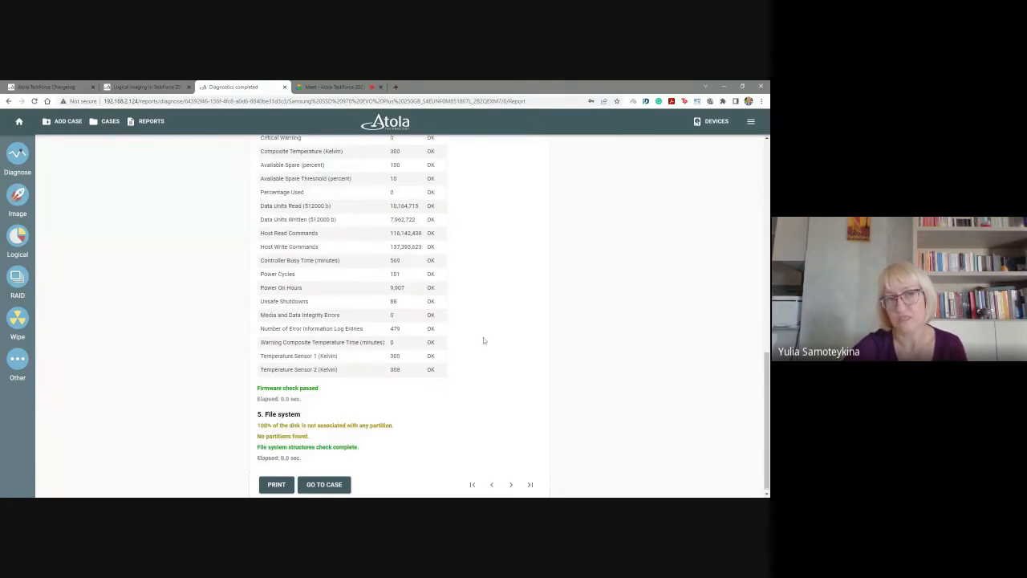
{"action": "scroll", "coordinate": [484, 339], "scroll_direction": "up", "scroll_amount": 2}
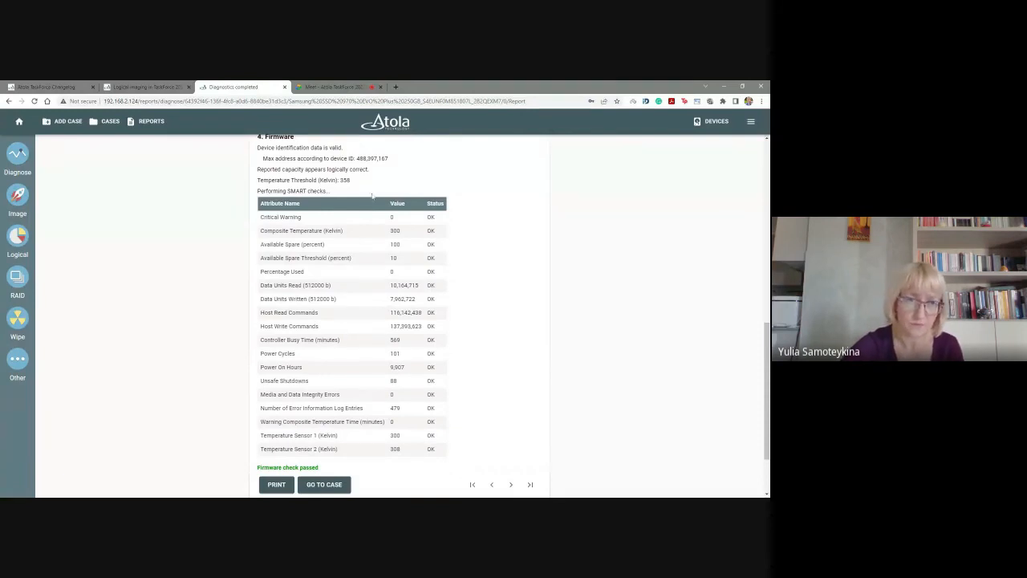
{"action": "scroll", "coordinate": [103, 252], "scroll_direction": "up", "scroll_amount": 5}
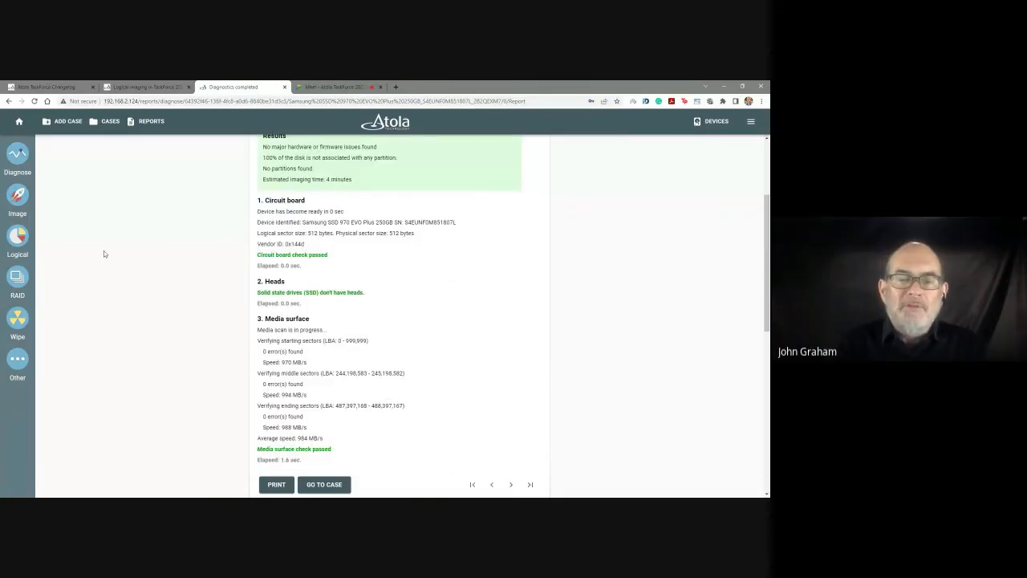
{"action": "scroll", "coordinate": [103, 250], "scroll_direction": "up", "scroll_amount": 1}
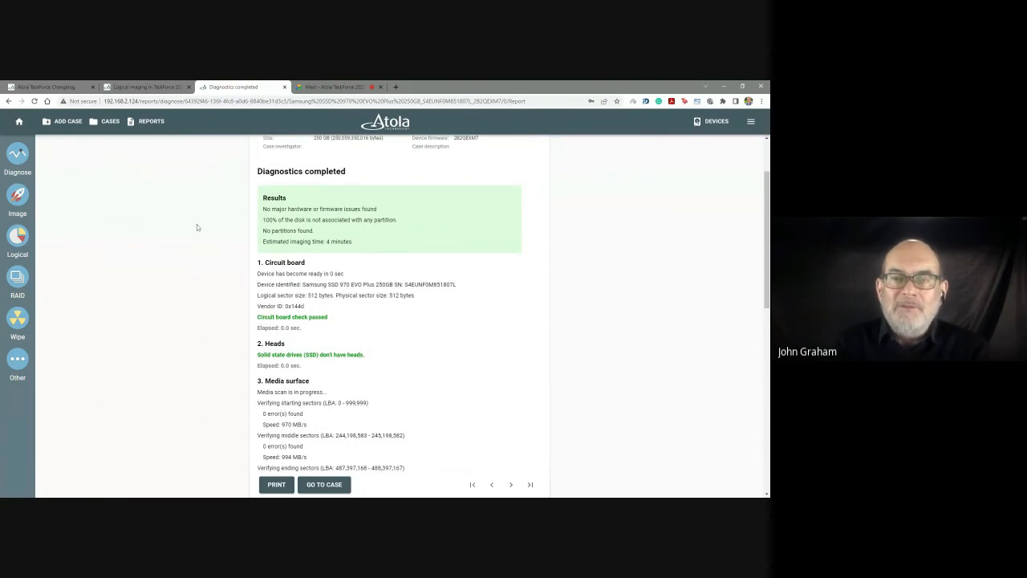
{"action": "scroll", "coordinate": [196, 227], "scroll_direction": "up", "scroll_amount": 1}
Return to the home page and open the assembled RAID 0 from the device list to show its configuration.
{"action": "left_click", "coordinate": [19, 122]}
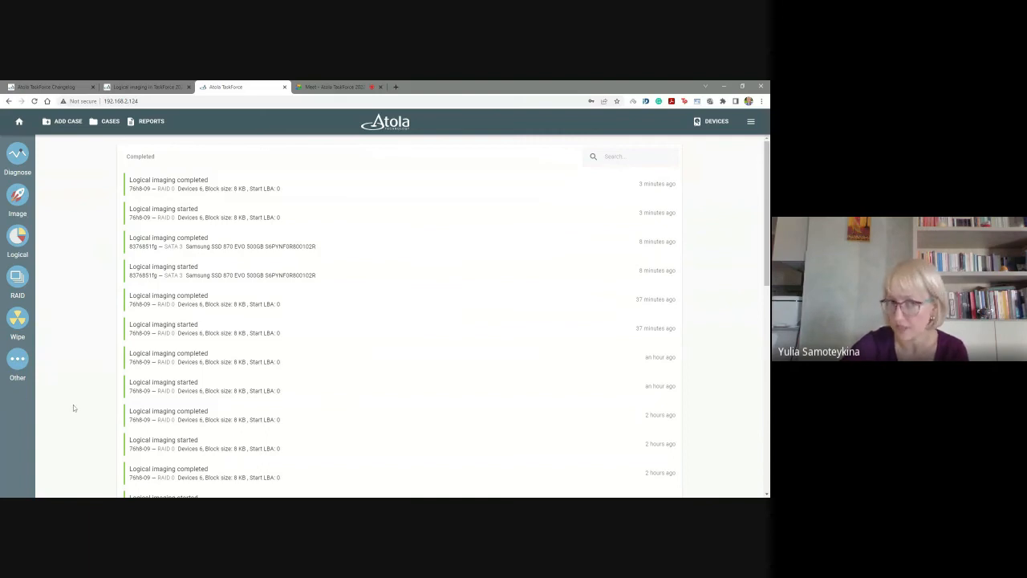
{"action": "left_click", "coordinate": [712, 124]}
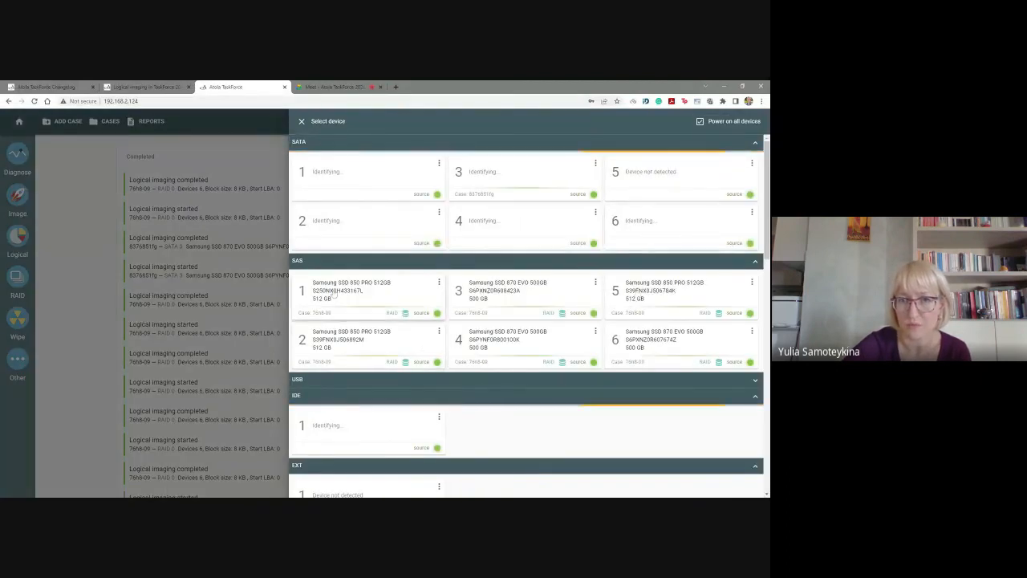
{"action": "scroll", "coordinate": [347, 434], "scroll_direction": "down", "scroll_amount": 3}
{"action": "left_click", "coordinate": [366, 441]}
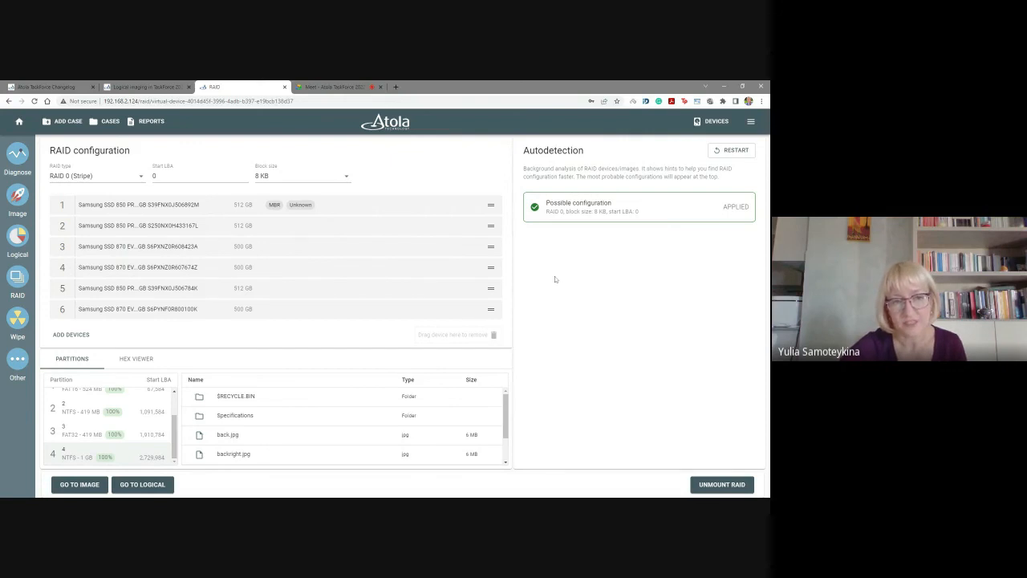
Examine the RAID's partition list and the checked, valid and invalid file details of the FAT16 partition.
{"action": "scroll", "coordinate": [111, 425], "scroll_direction": "up", "scroll_amount": 3}
{"action": "mouse_move", "coordinate": [111, 433]}
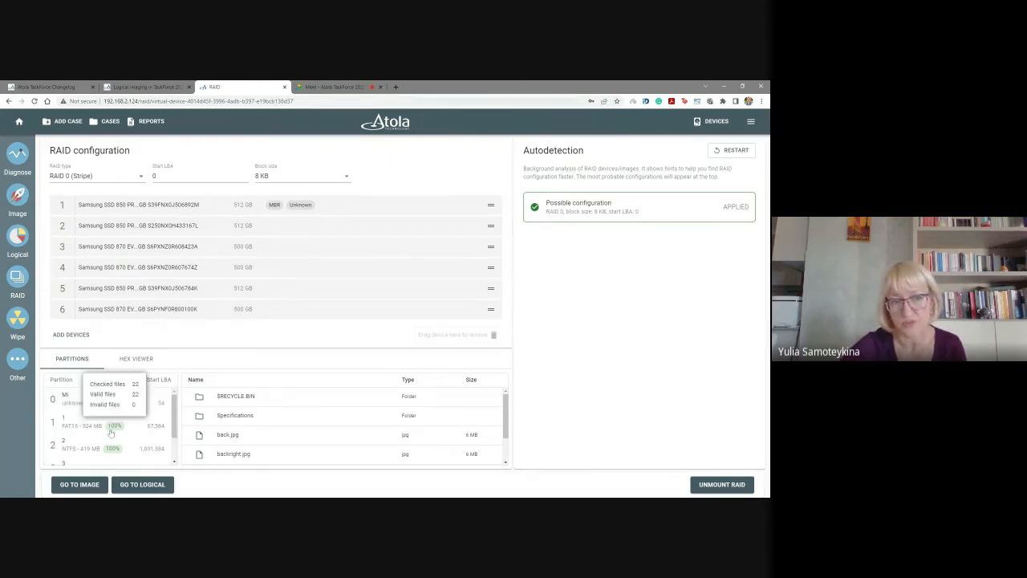
{"action": "scroll", "coordinate": [54, 420], "scroll_direction": "down", "scroll_amount": 1}
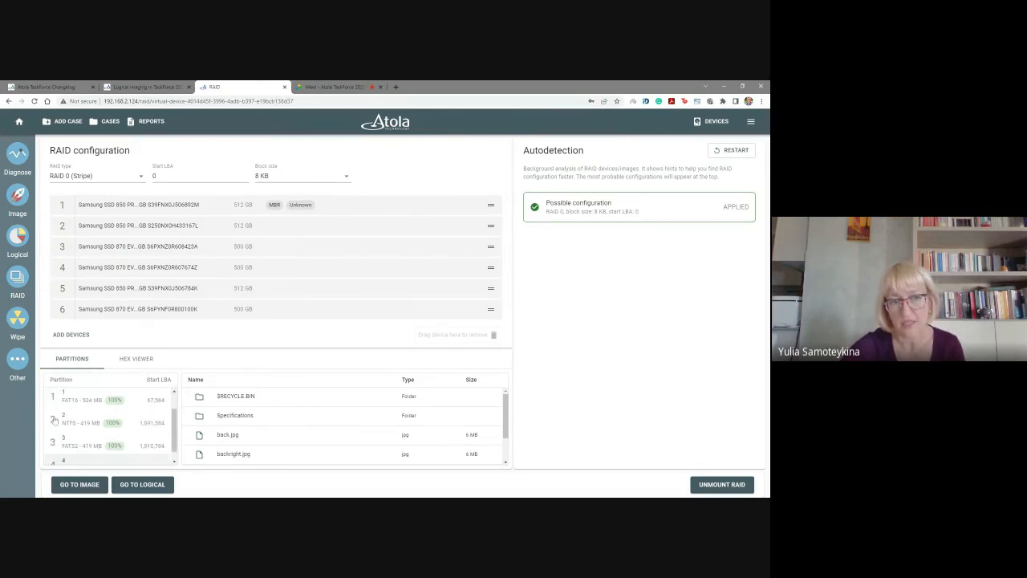
{"action": "scroll", "coordinate": [56, 420], "scroll_direction": "down", "scroll_amount": 1}
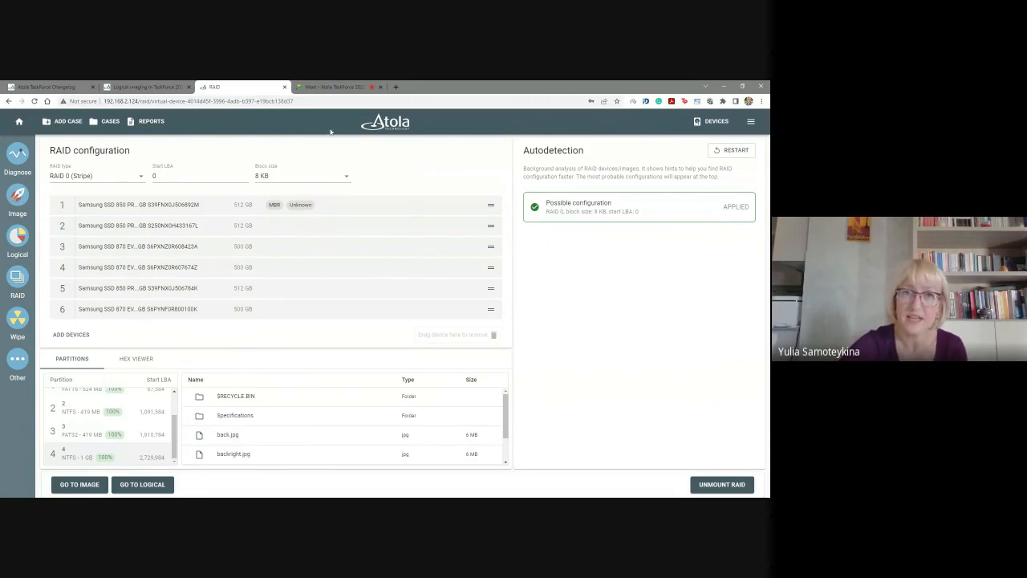
Switch to the Google Meet call and stop presenting the screen.
{"action": "left_click", "coordinate": [333, 87]}
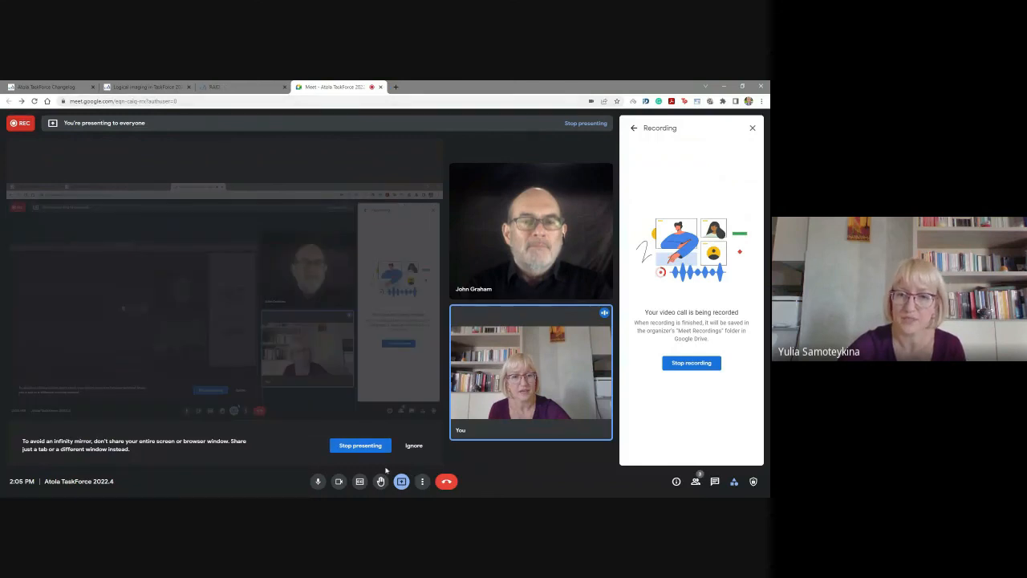
{"action": "left_click", "coordinate": [357, 446]}
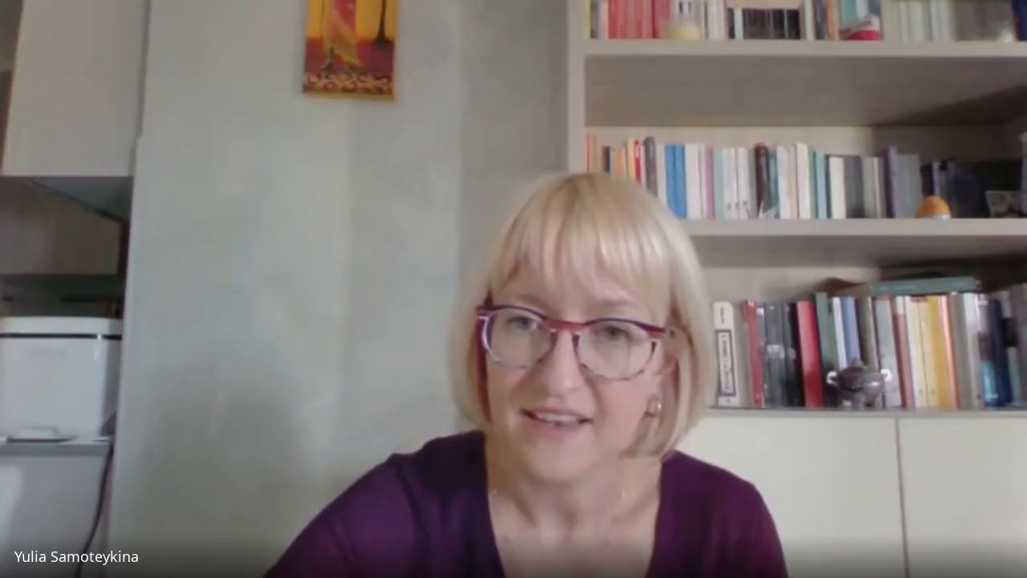